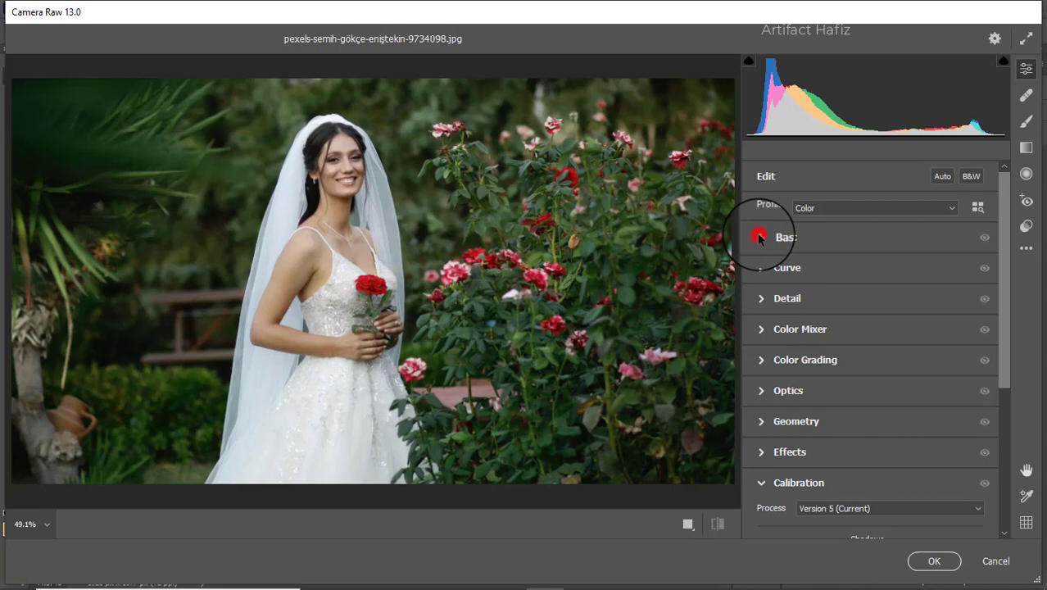
- In the Basic adjustments, set Exposure to -0.50, Temperature to +5 and Tint to -1
click(759, 237)
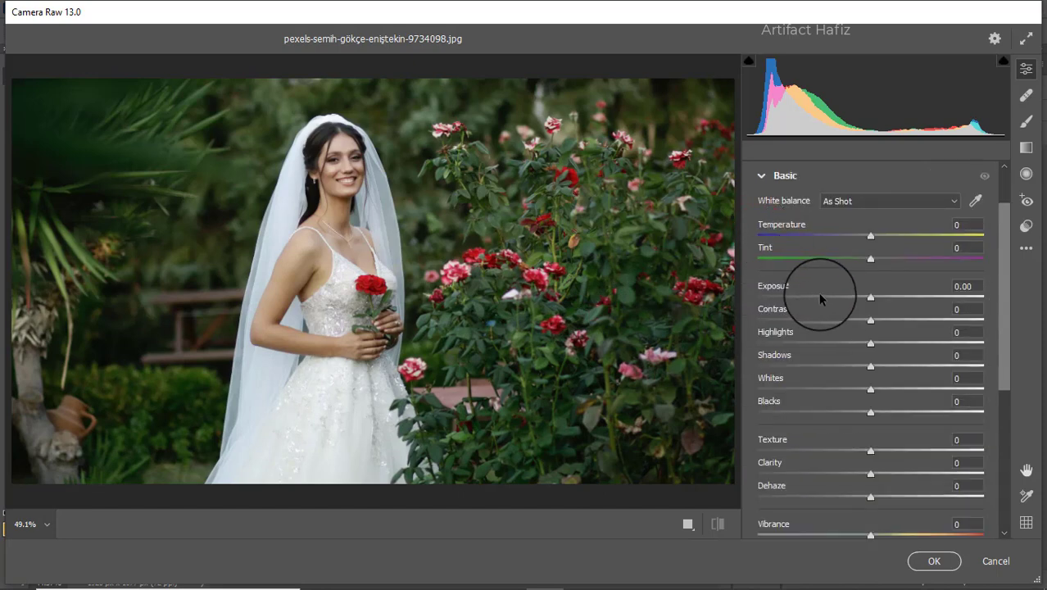
drag(871, 295, 860, 300)
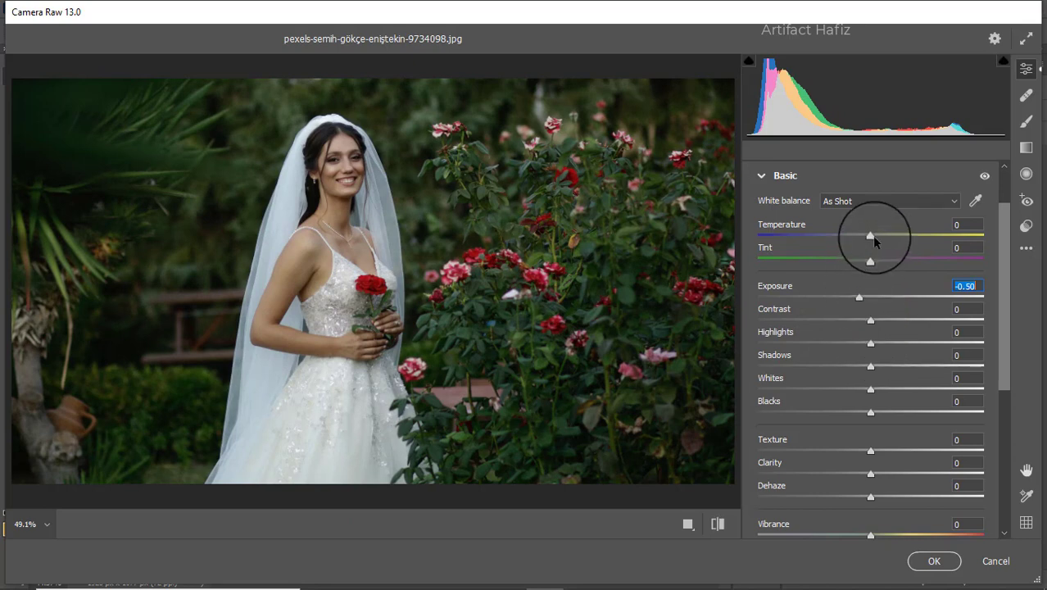
drag(871, 237, 876, 237)
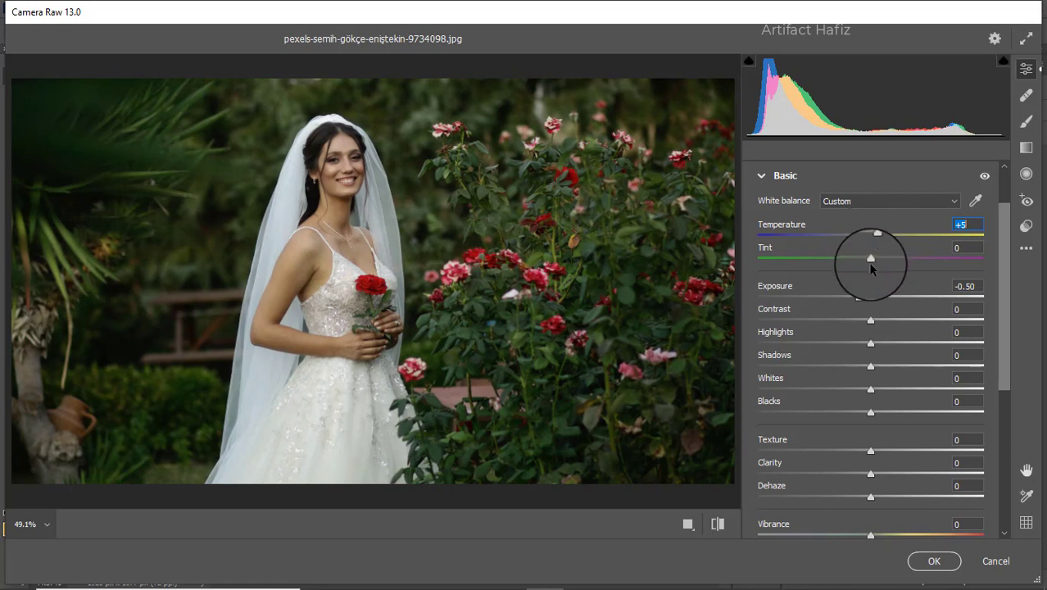
drag(871, 258, 870, 261)
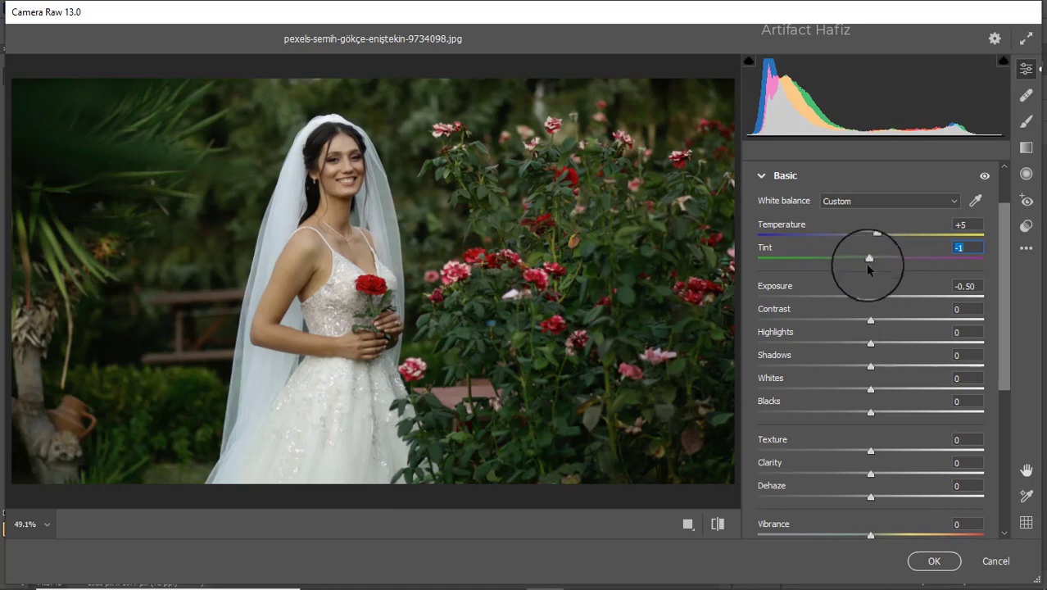
- Balance the photo's tones with Highlights -31, Whites +41, Shadows +20, Exposure -0.35 and Blacks +10
click(871, 343)
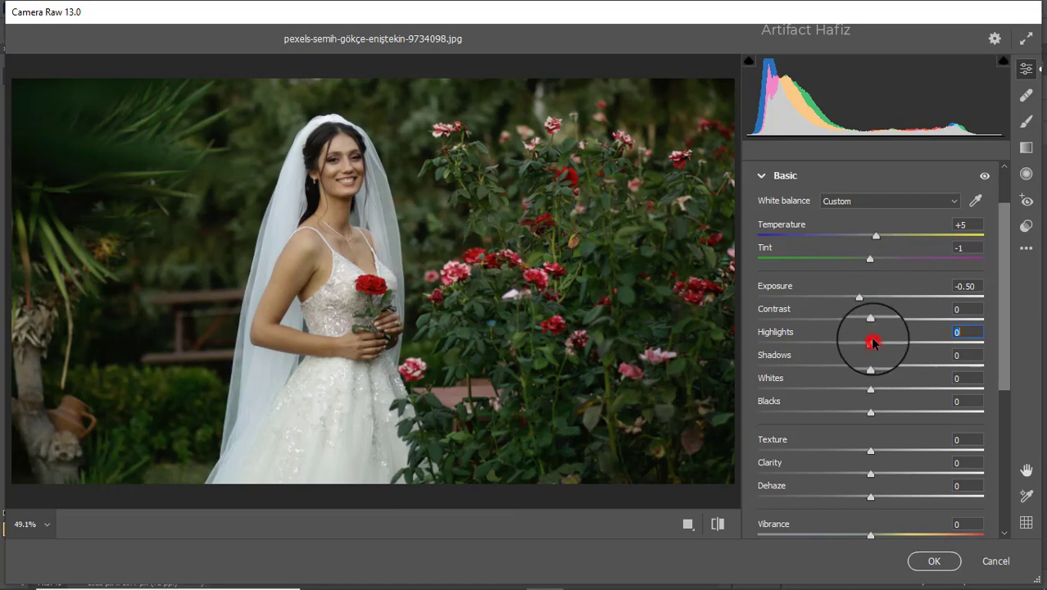
drag(873, 343, 838, 343)
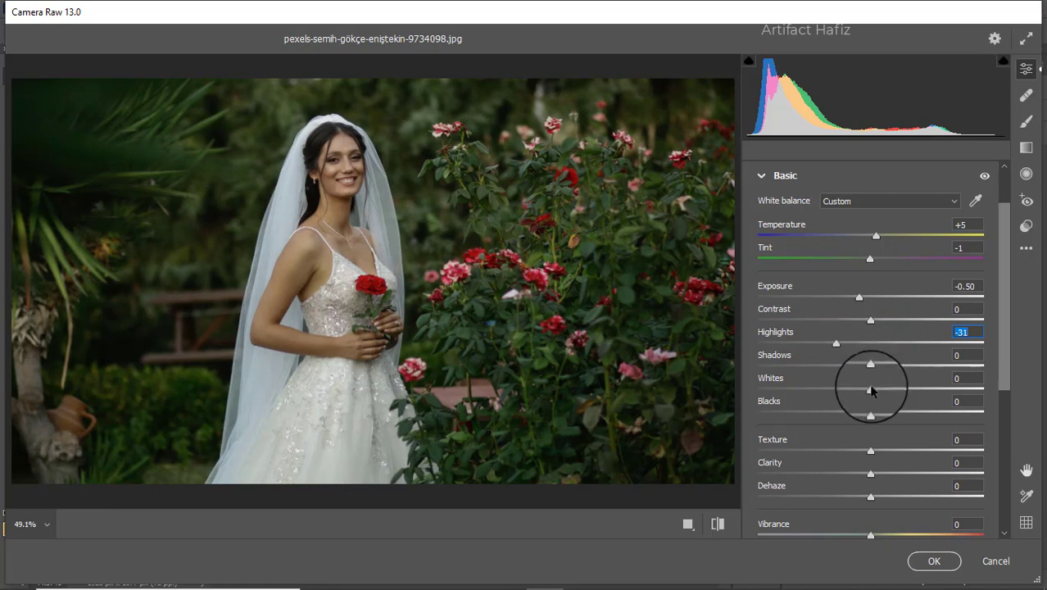
drag(871, 391, 917, 393)
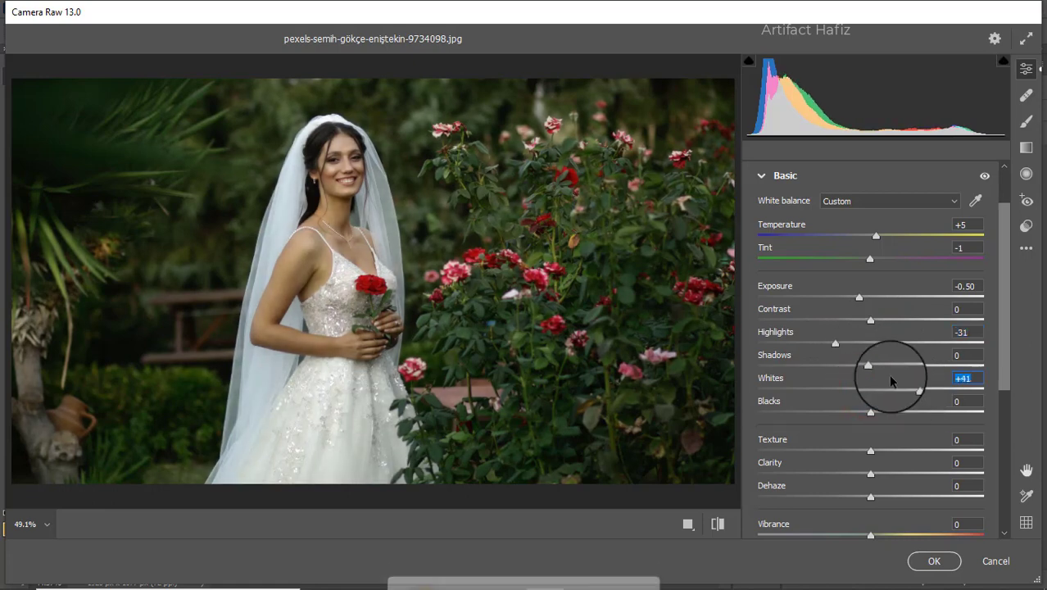
mouse_move(871, 366)
mouse_down()
mouse_move(890, 366)
mouse_move(877, 356)
mouse_up()
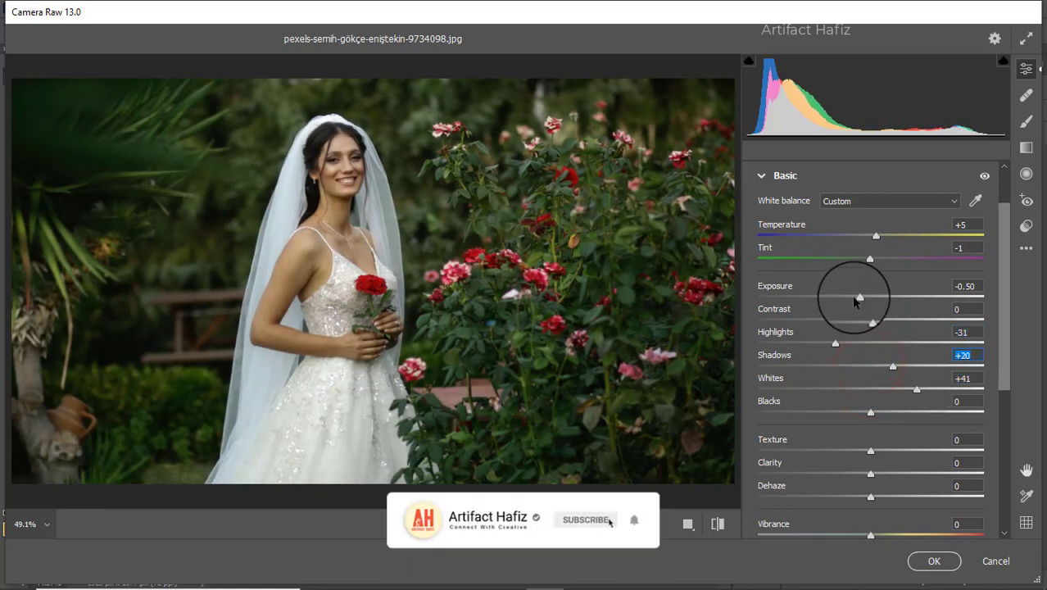
drag(859, 296, 861, 322)
scroll(860, 322, down, 1)
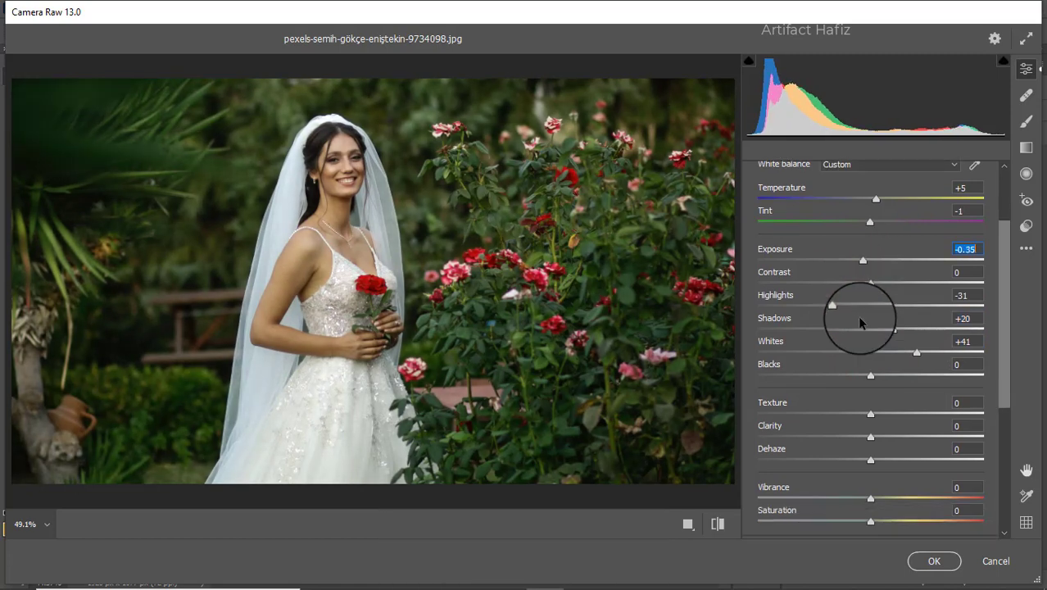
mouse_move(872, 377)
mouse_down()
mouse_move(890, 379)
mouse_move(870, 373)
mouse_move(880, 378)
mouse_up()
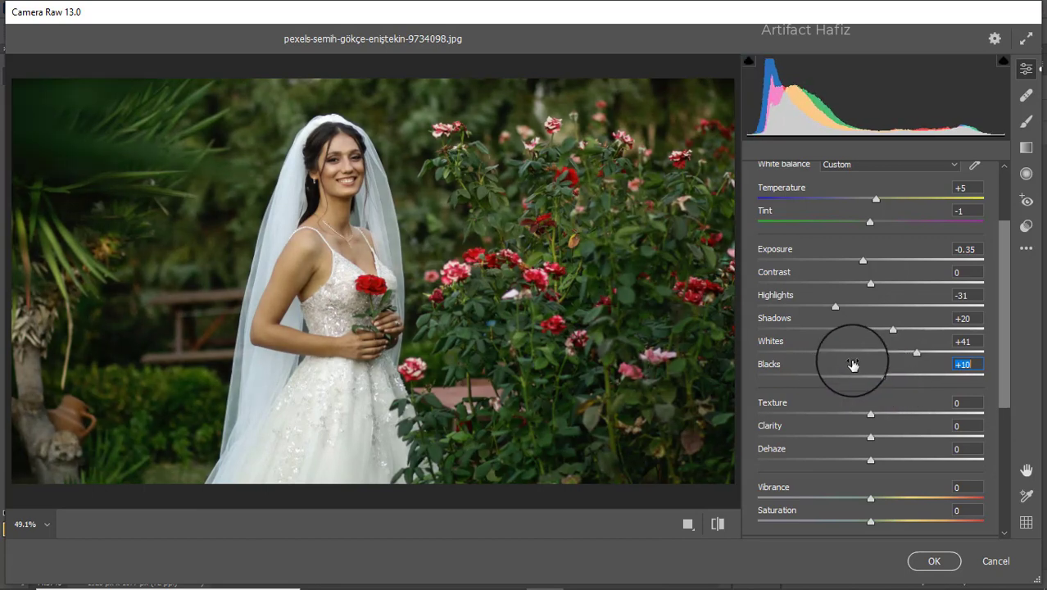
- Set Texture to -5, Clarity to +4, Dehaze to +2, Vibrance to +31 and Saturation to -5
scroll(861, 364, down, 1)
drag(872, 377, 874, 401)
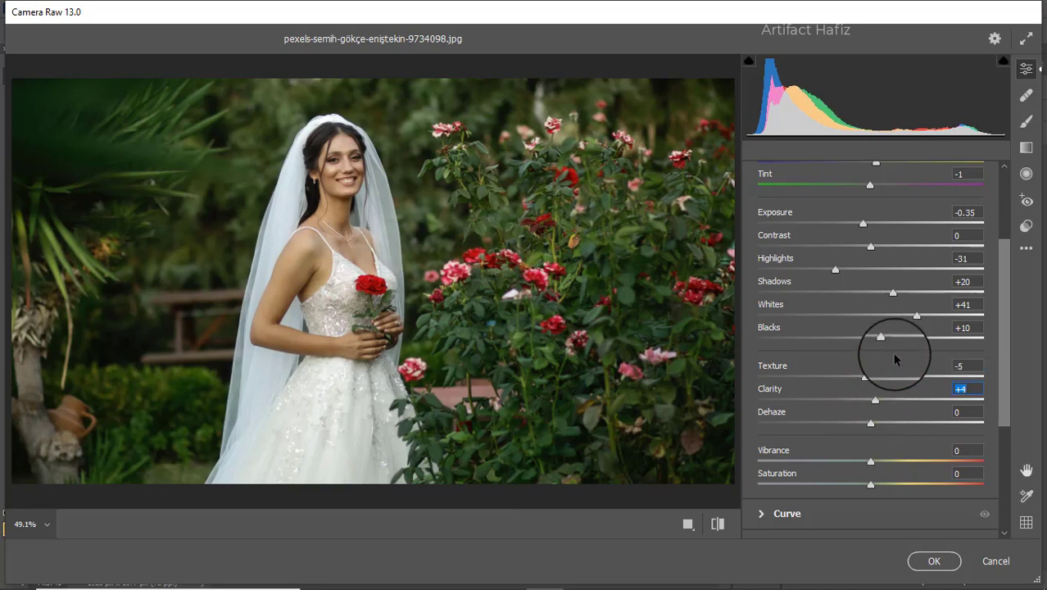
scroll(892, 352, down, 1)
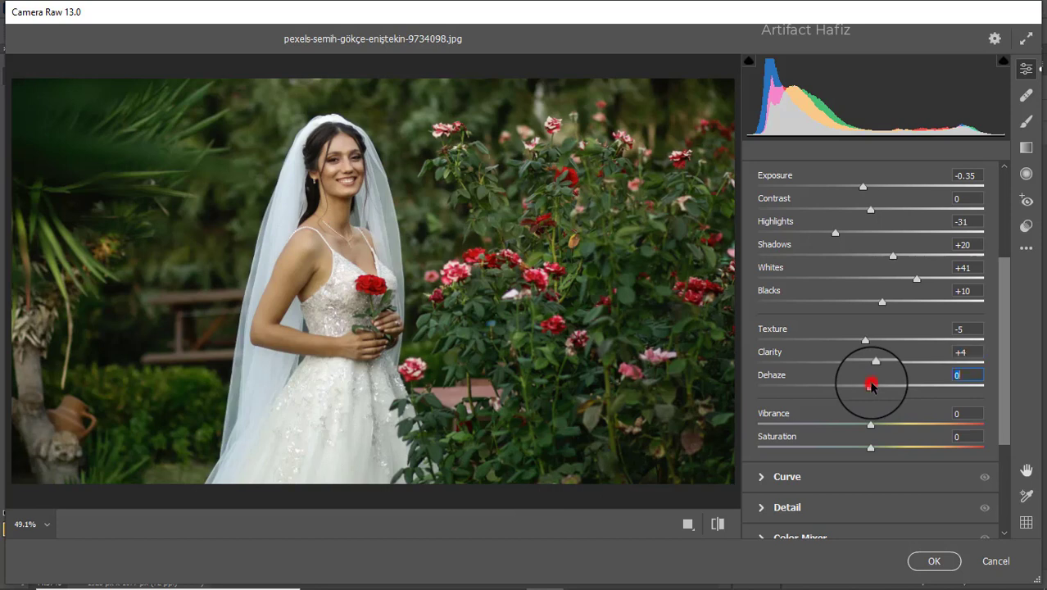
mouse_move(871, 385)
mouse_down()
mouse_move(907, 385)
mouse_move(834, 382)
mouse_move(870, 392)
mouse_up()
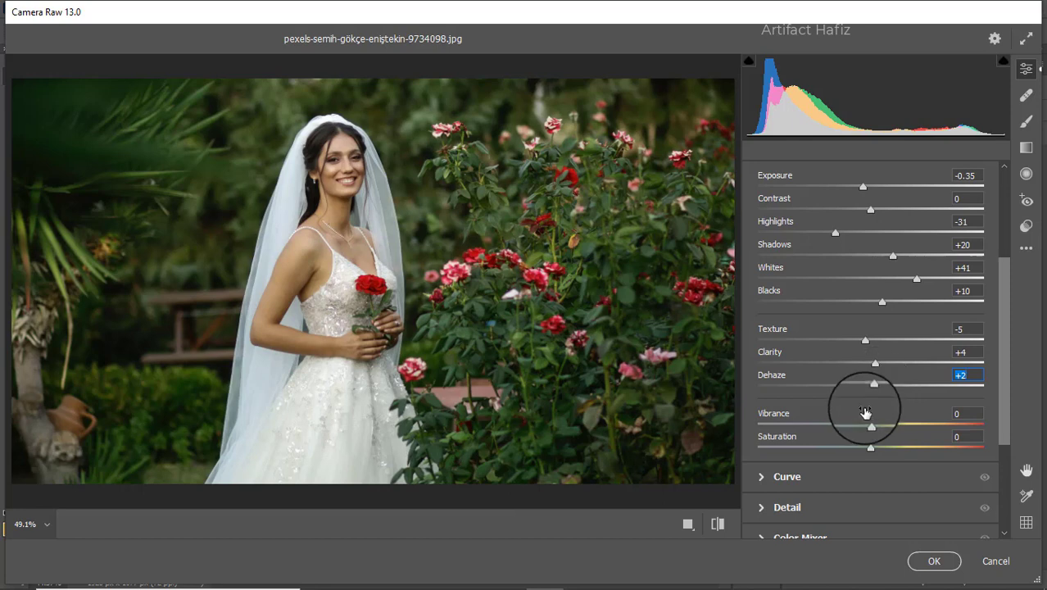
drag(867, 423, 863, 449)
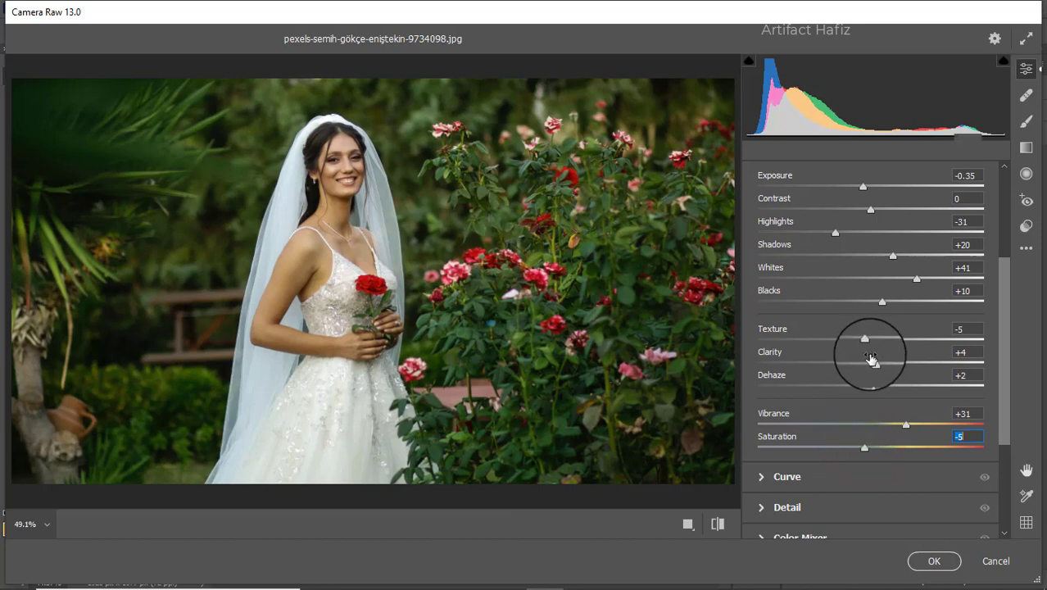
- Shape a gentle S on the RGB point curve, lowering the shadows slightly and lifting the highlights at input 191 to output 199
scroll(871, 358, down, 2)
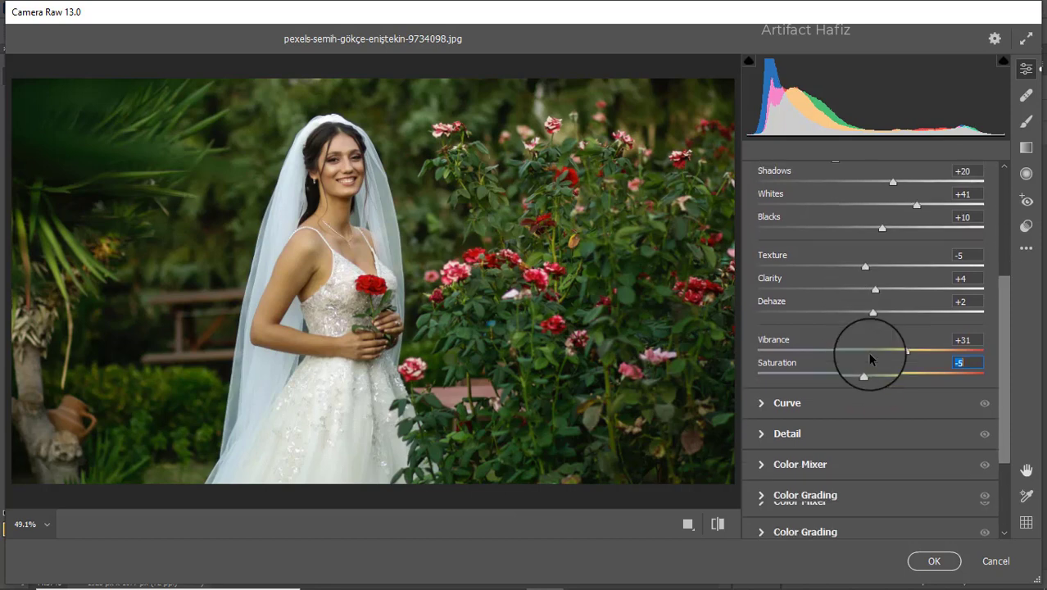
click(790, 404)
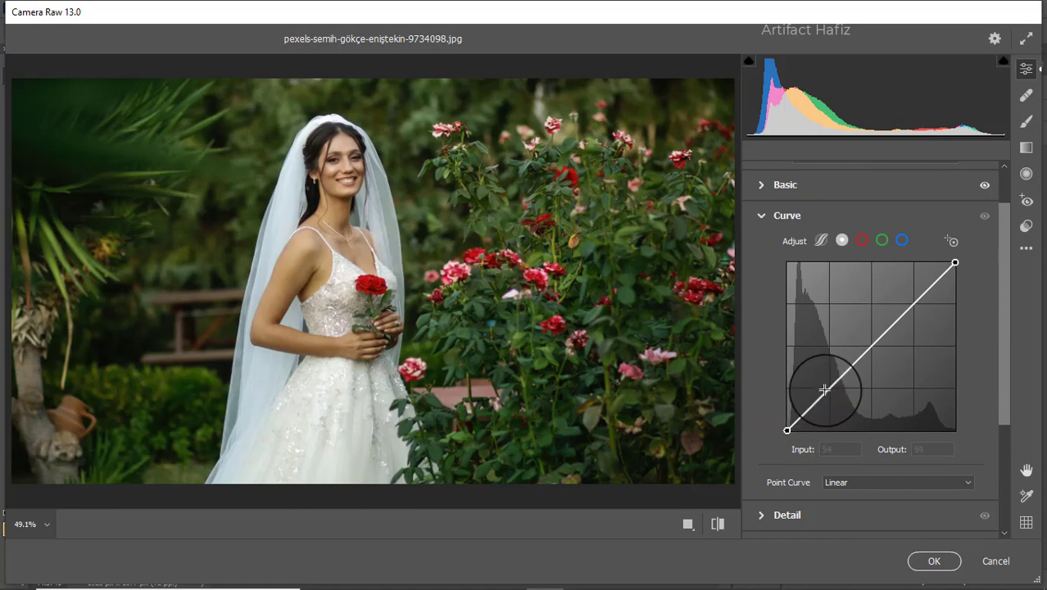
click(842, 240)
drag(833, 384, 832, 391)
drag(915, 306, 913, 300)
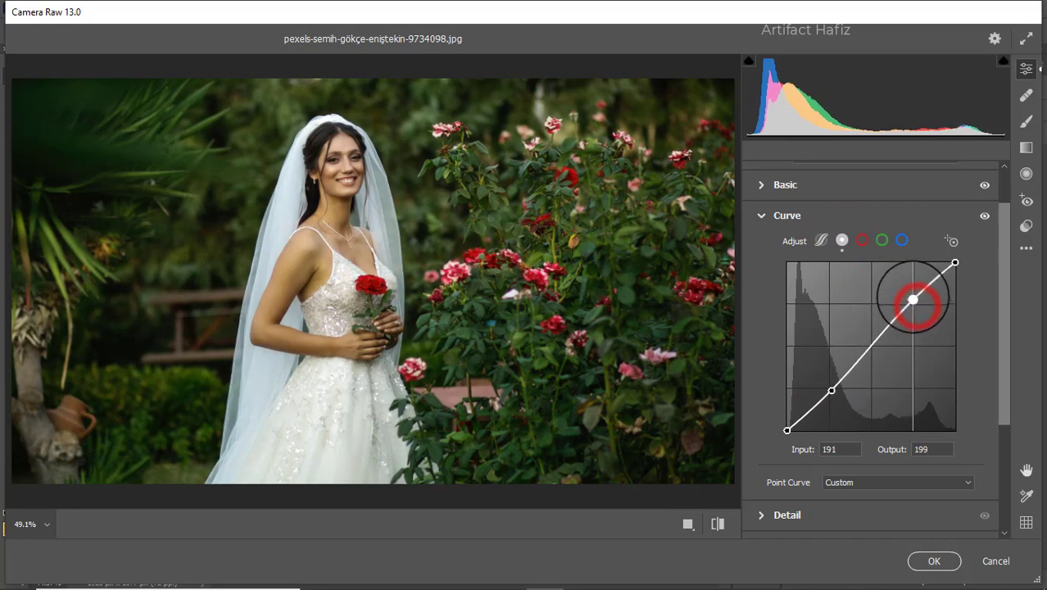
click(787, 430)
- On the blue channel curve, raise the black point to output 8 and add a shadow point at input 61, output 67
click(902, 240)
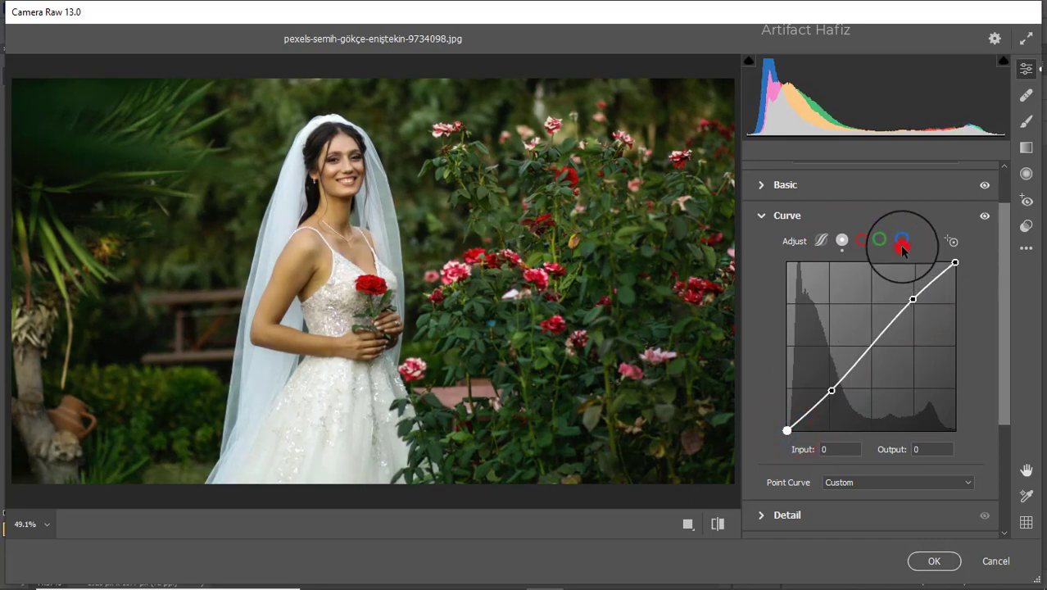
drag(787, 430, 787, 425)
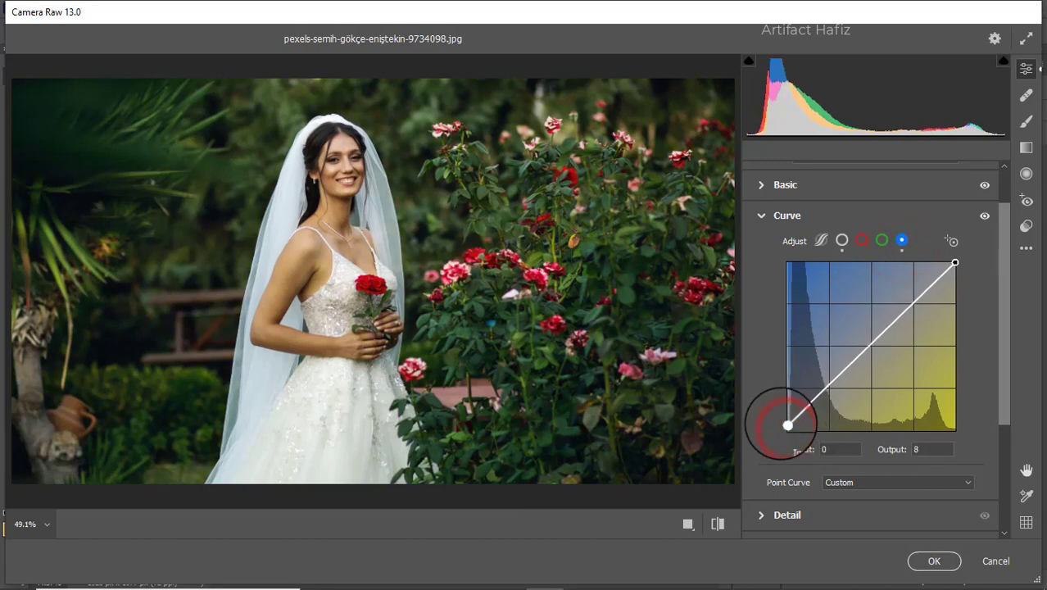
click(828, 388)
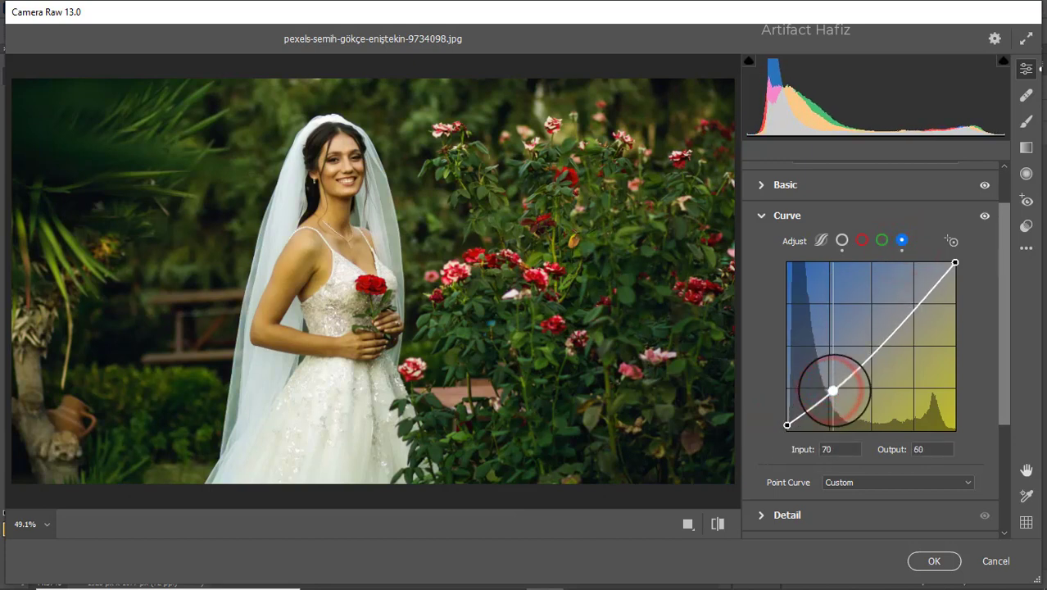
drag(829, 386, 827, 386)
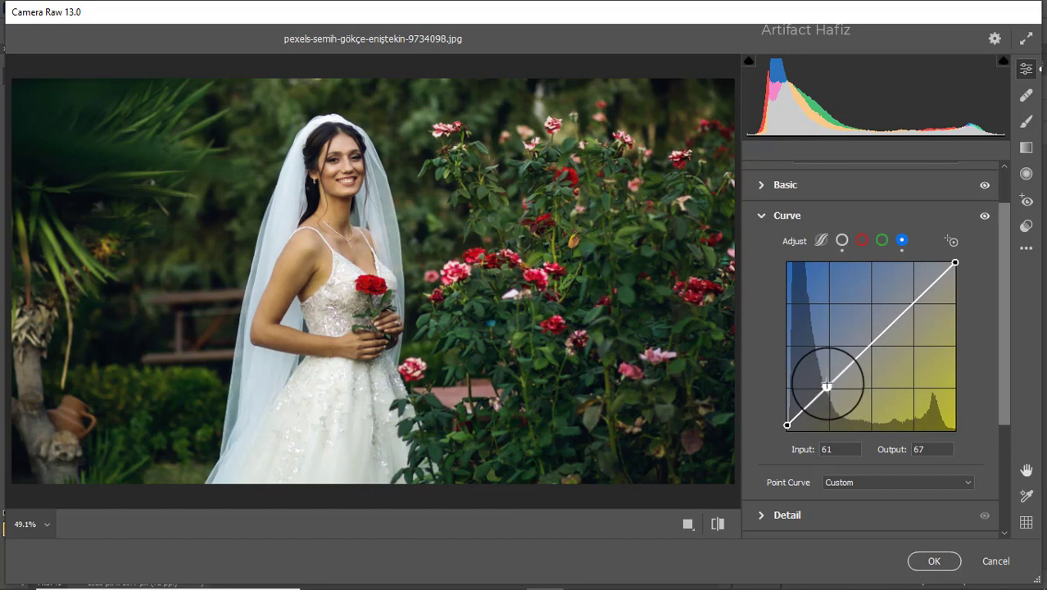
- In the Detail adjustments, set Sharpening to 10, Noise Reduction to 10 and Color Noise Reduction to 25
scroll(828, 348, down, 3)
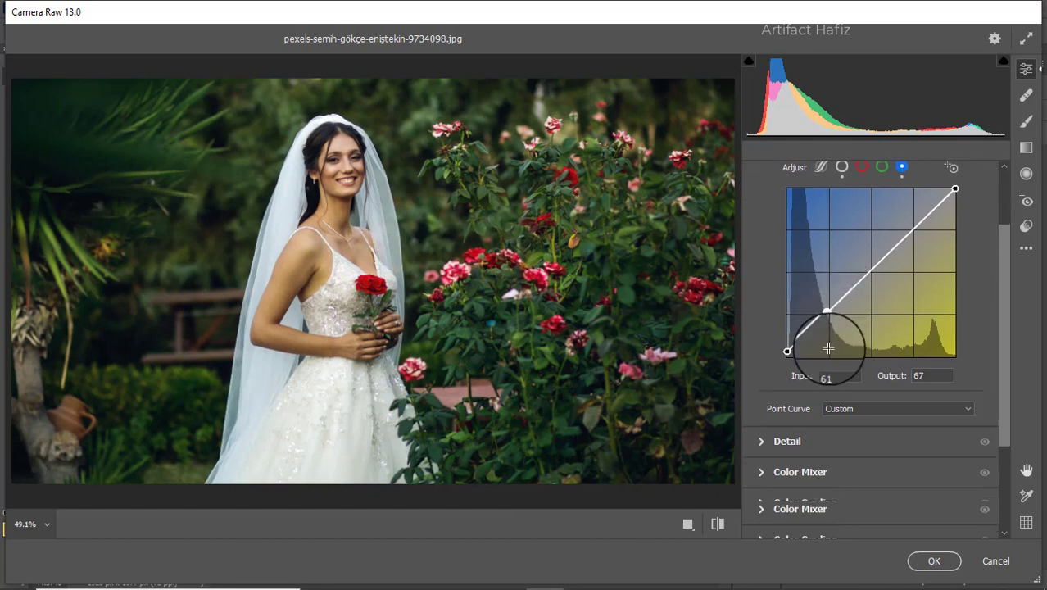
click(804, 441)
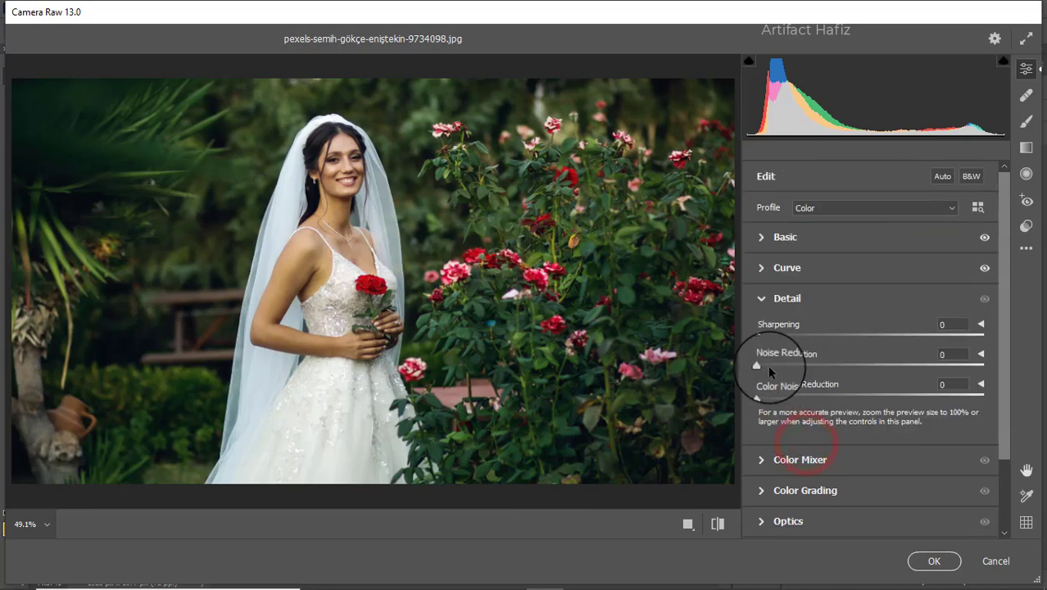
drag(759, 335, 774, 371)
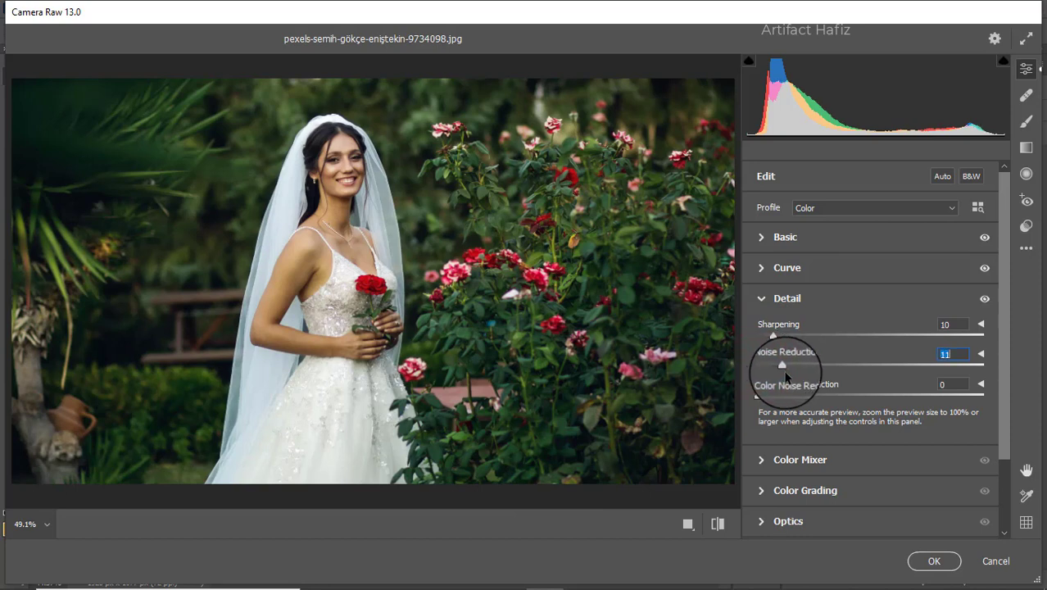
drag(756, 399, 792, 403)
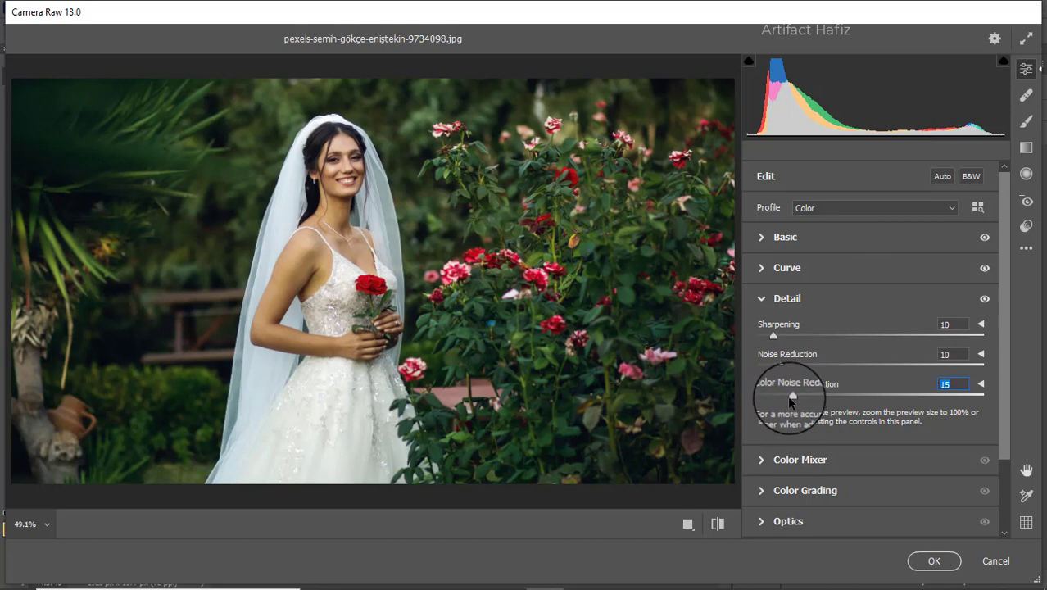
drag(789, 402, 816, 398)
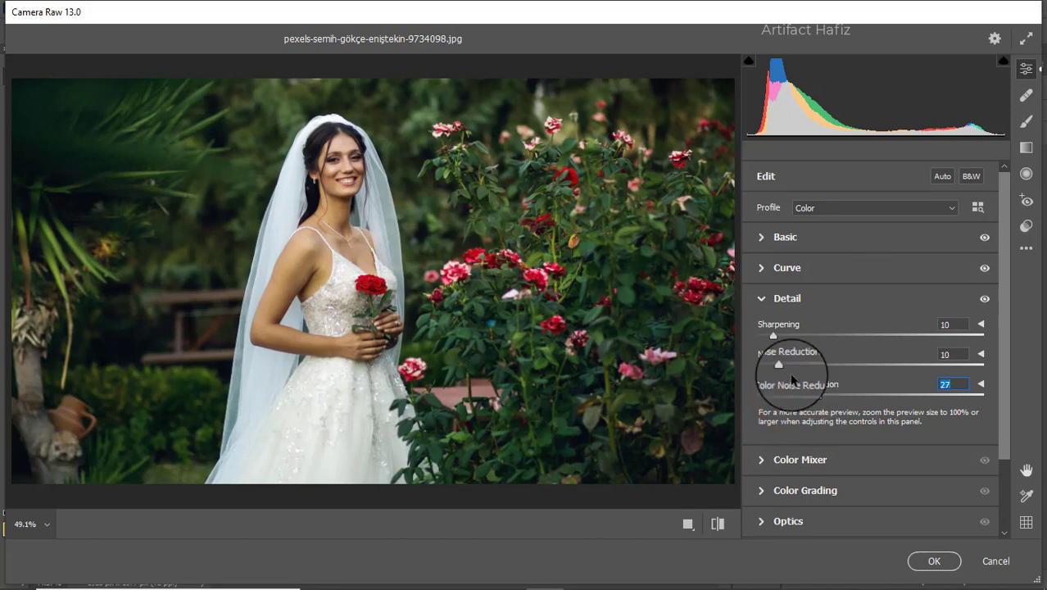
scroll(772, 369, down, 1)
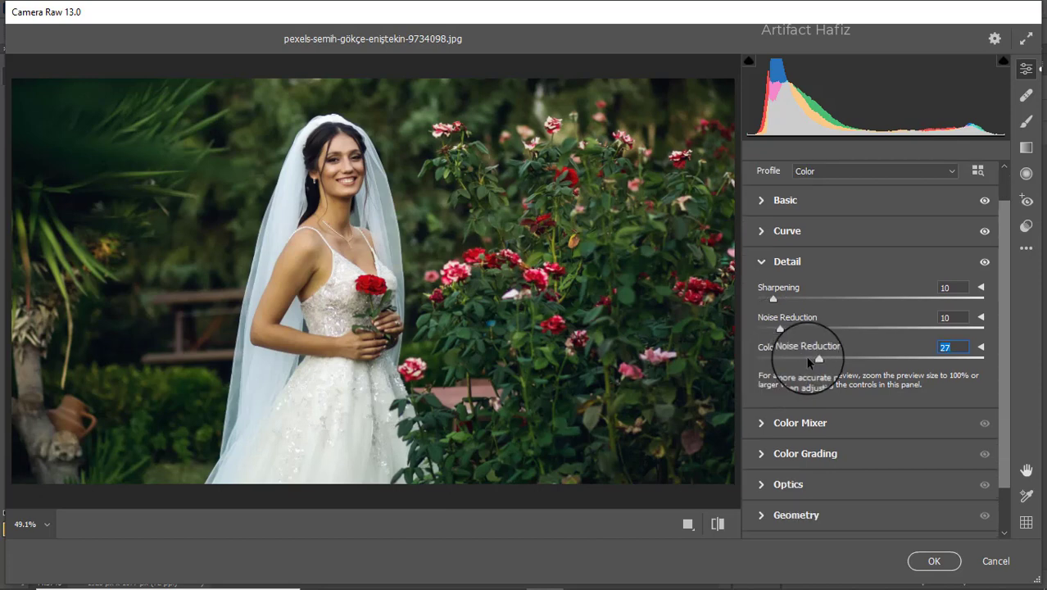
drag(817, 359, 815, 360)
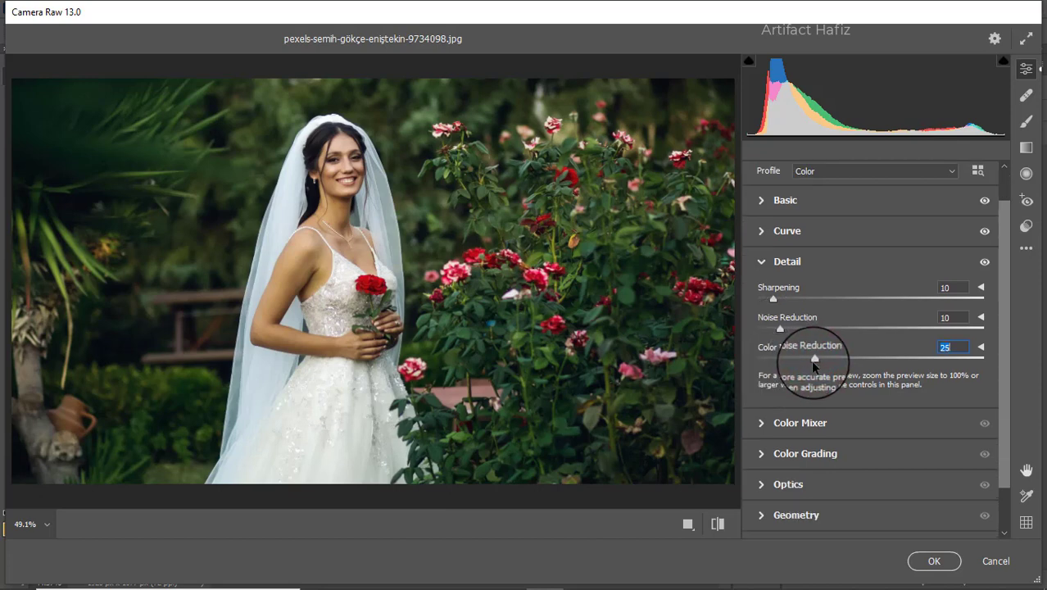
- Set the Color Mixer saturation to Reds +22, Oranges +31, Yellows -22, Greens -52, Aquas +8 and Blues +6
click(772, 423)
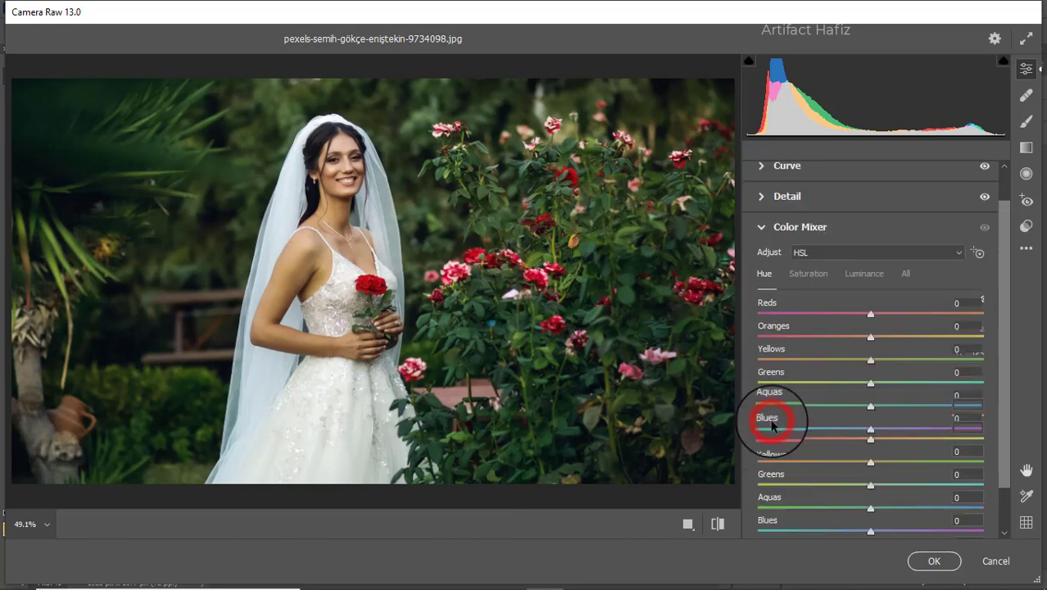
click(814, 277)
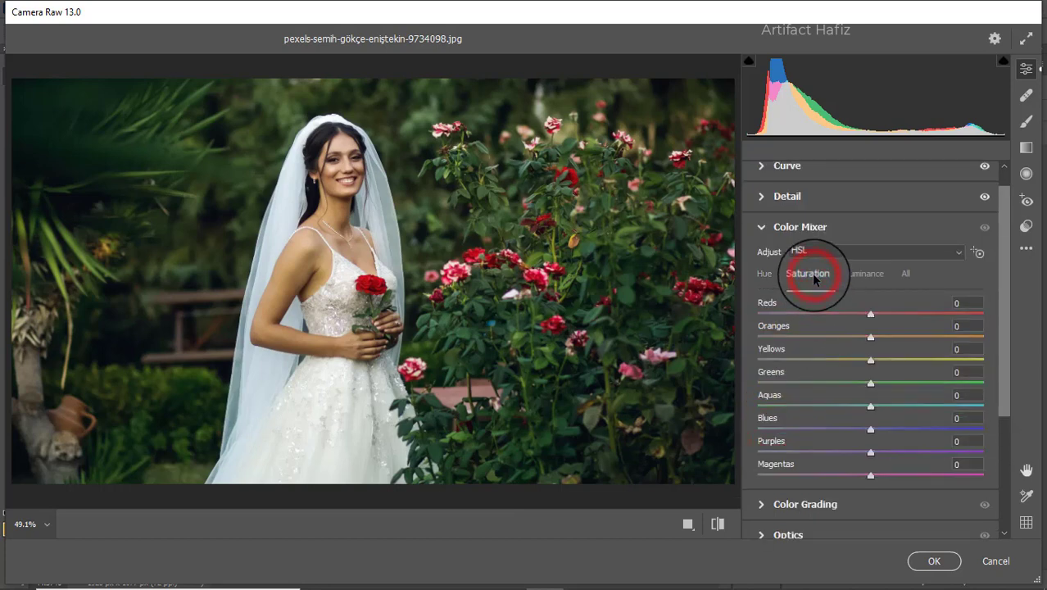
drag(872, 315, 983, 362)
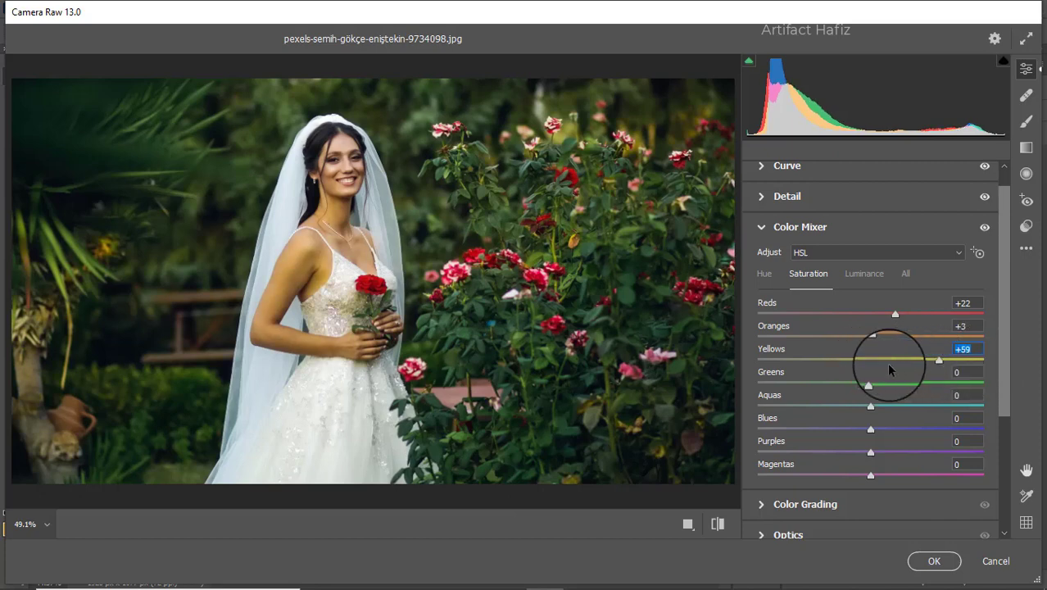
drag(783, 369, 980, 367)
drag(899, 369, 902, 344)
drag(836, 361, 814, 389)
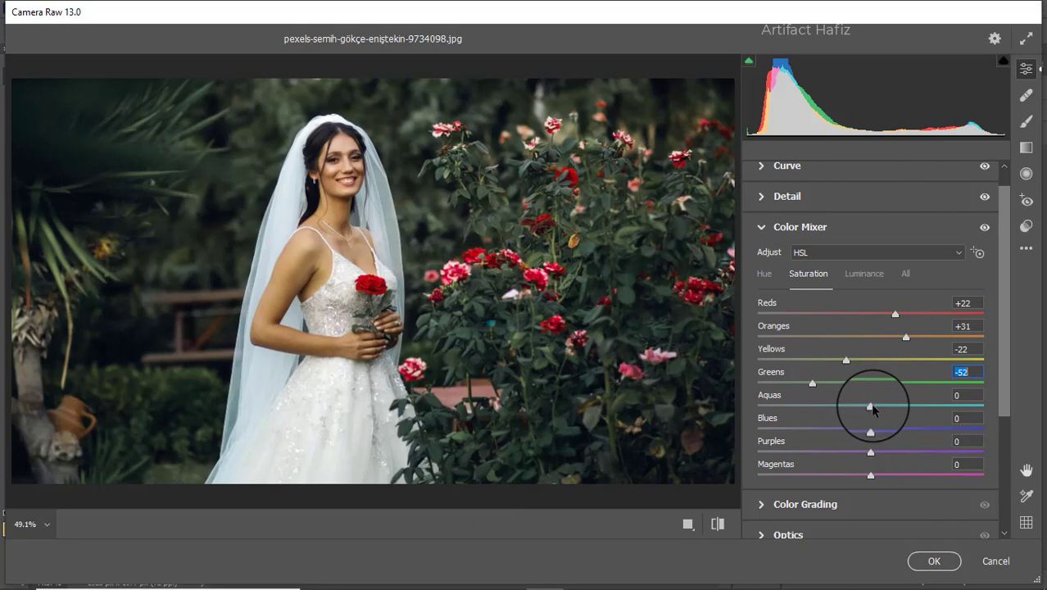
drag(872, 410, 875, 432)
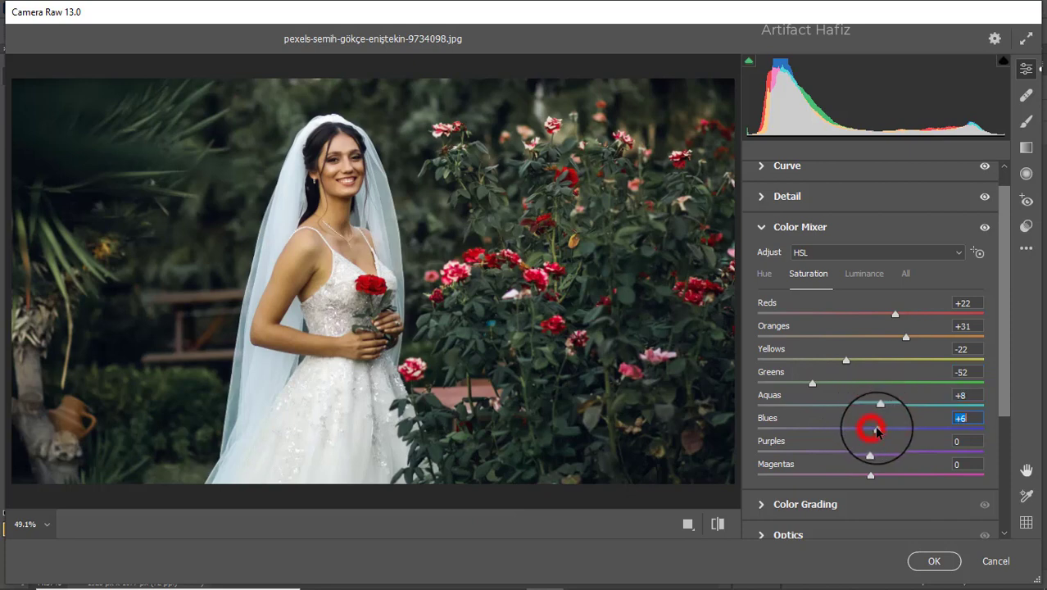
- Set the Color Mixer luminance to Reds +22, Oranges +14, Yellows +2, Greens +12, Aquas +3 and Blues +5
click(855, 276)
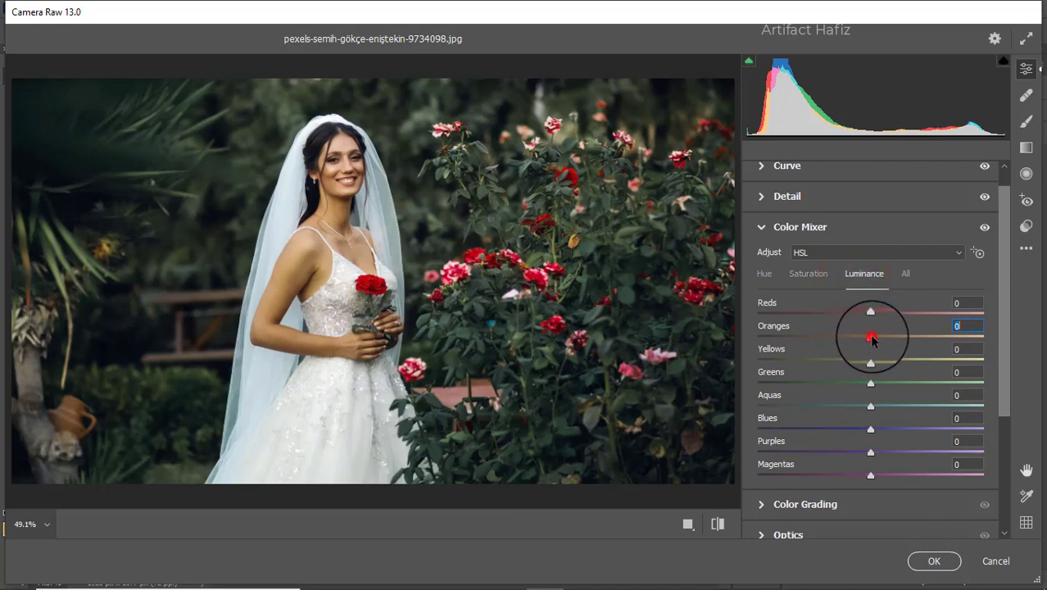
drag(870, 339, 894, 318)
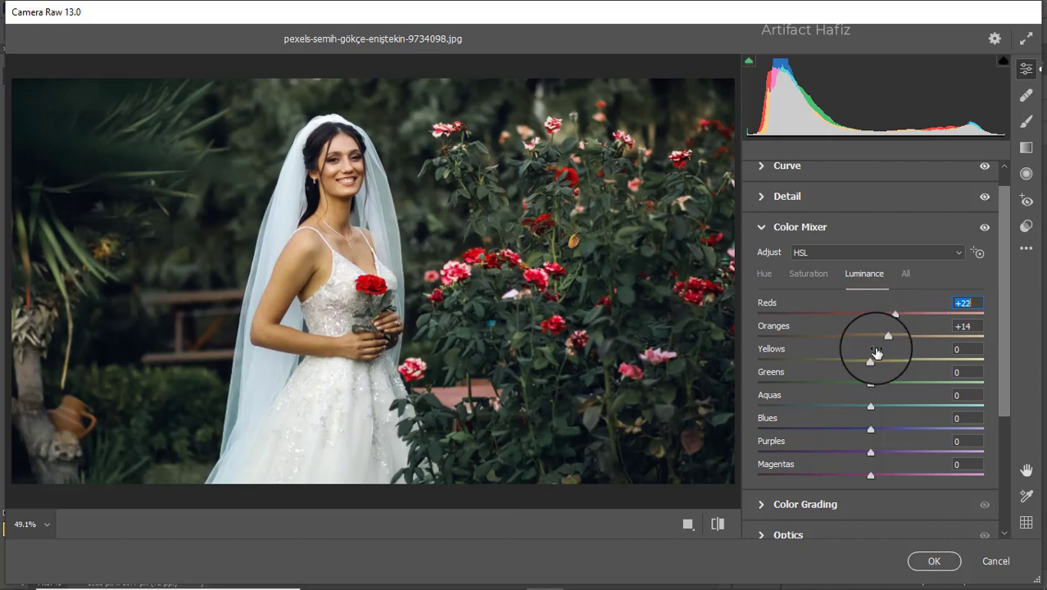
drag(871, 361, 876, 429)
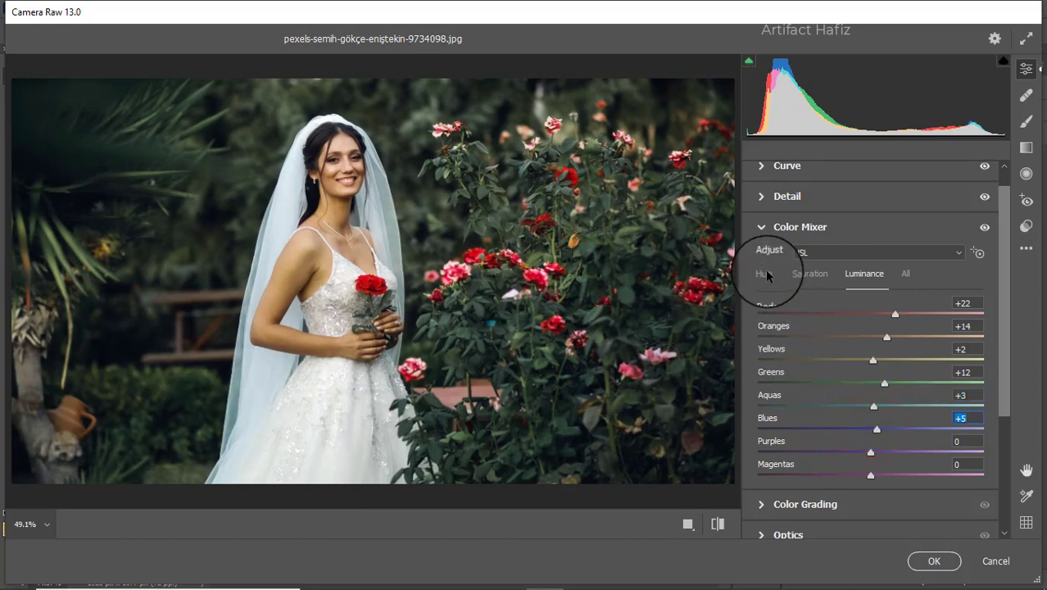
- Set the Color Mixer hue to Aquas -33 and Blues -53
click(766, 275)
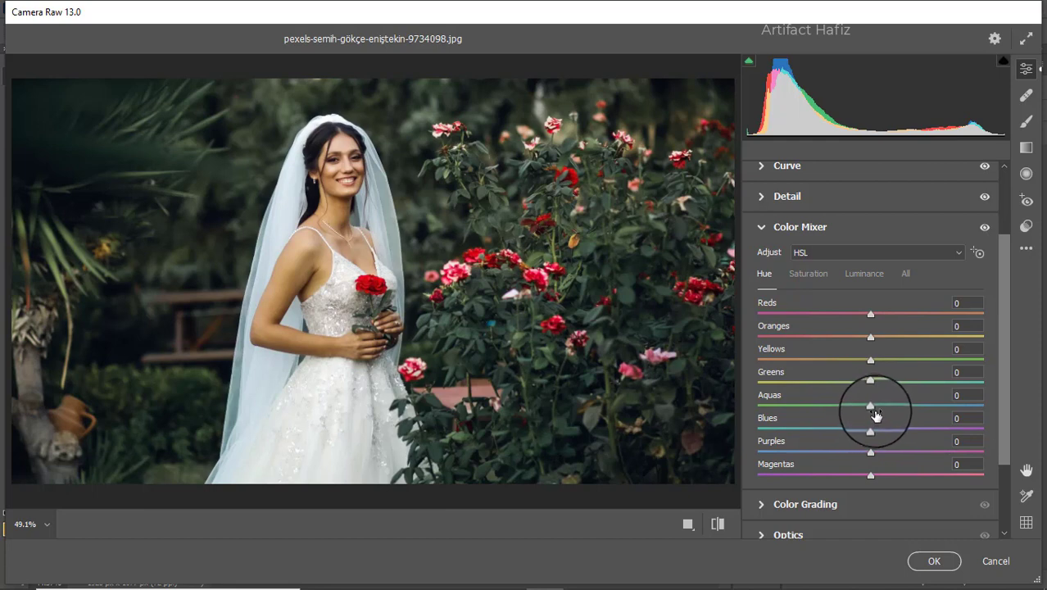
drag(872, 410, 790, 409)
drag(936, 409, 797, 410)
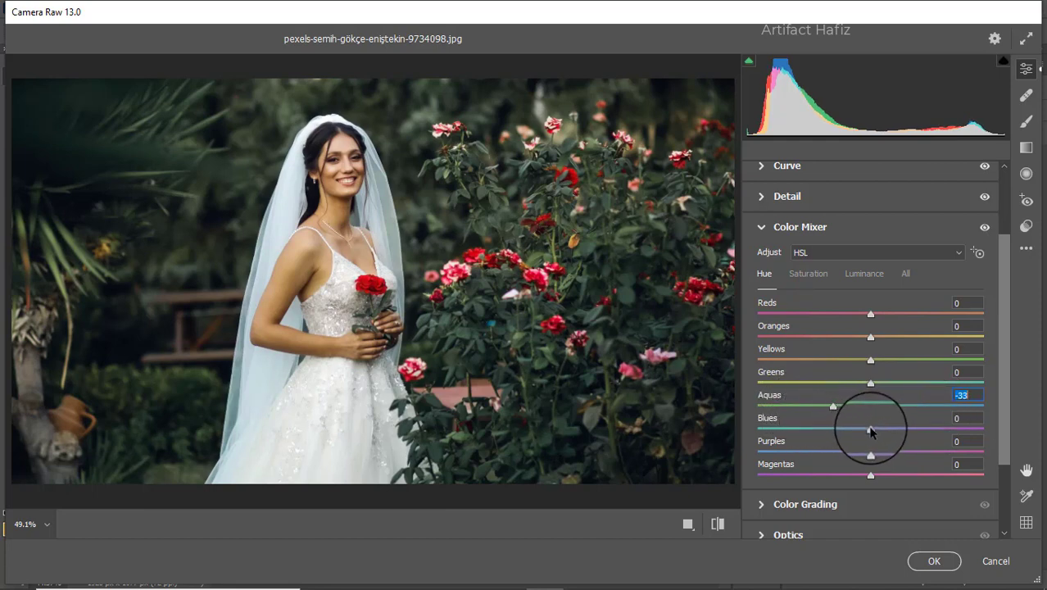
drag(871, 428, 808, 430)
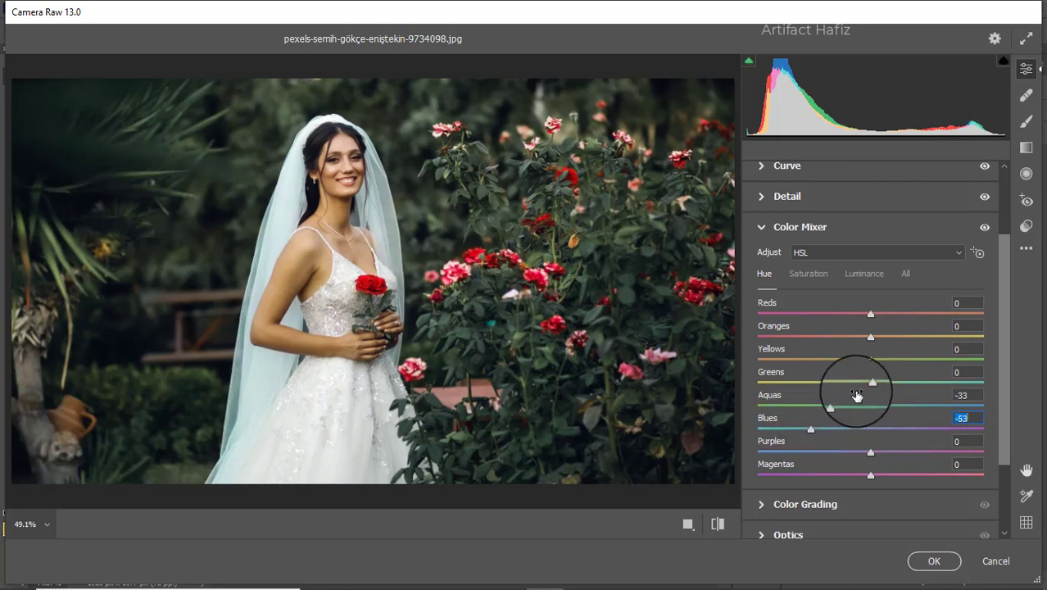
- In Color Grading, tint the midtones blue with hue 209 and saturation 13
scroll(860, 387, down, 3)
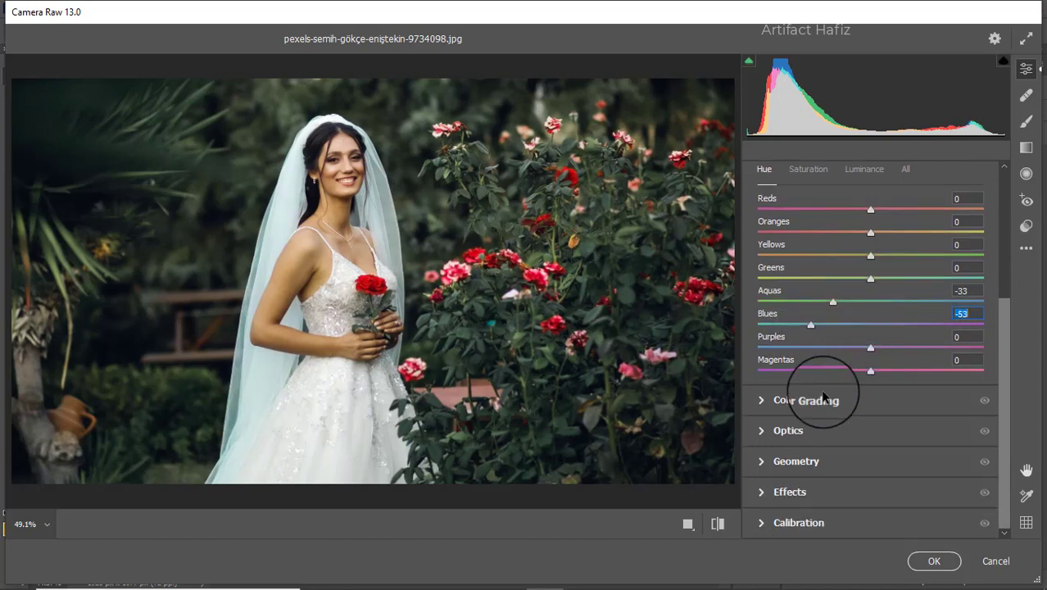
click(819, 401)
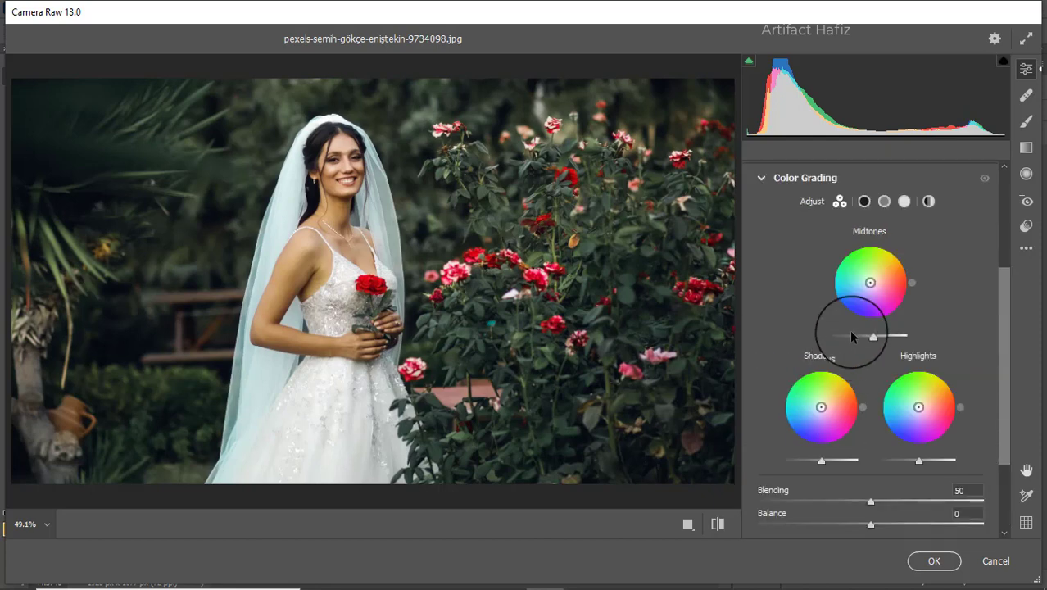
drag(871, 285, 911, 339)
drag(911, 276, 805, 316)
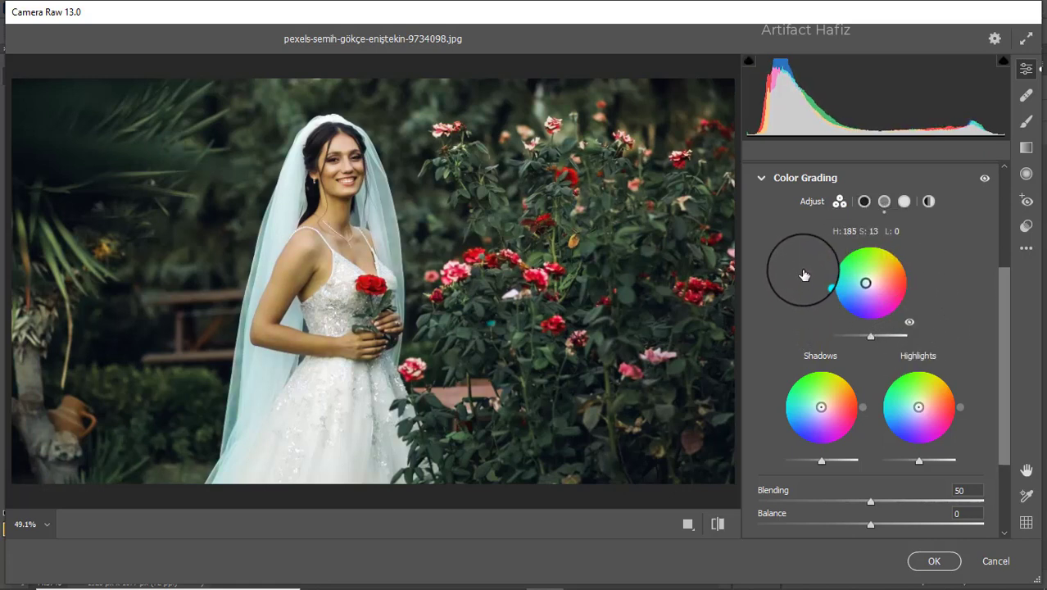
drag(805, 276, 794, 341)
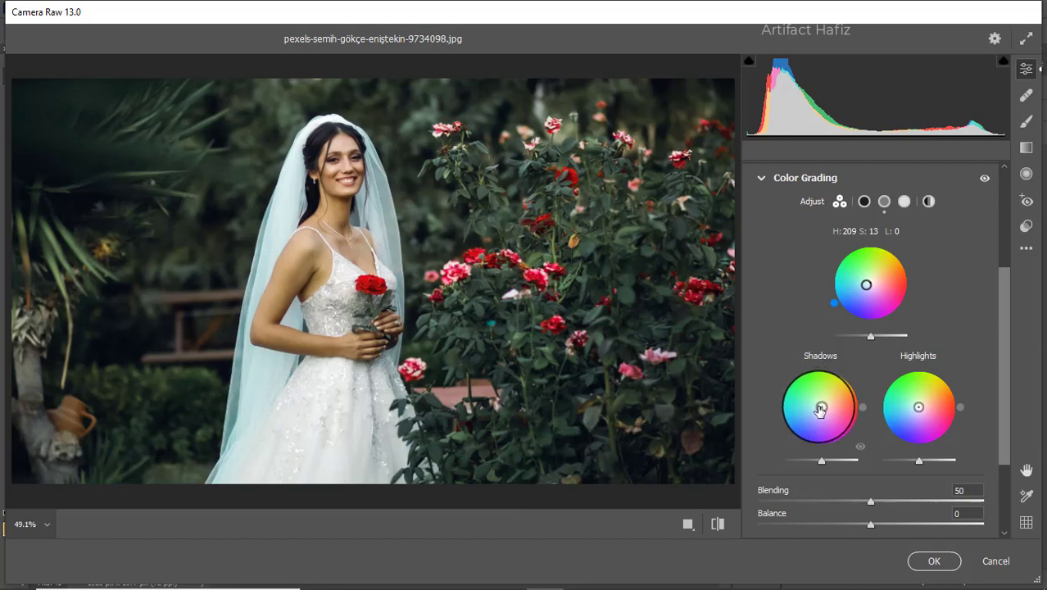
- Color grade the shadows to hue 331, saturation 11 and the highlights to hue 55, saturation 15
drag(821, 407, 855, 432)
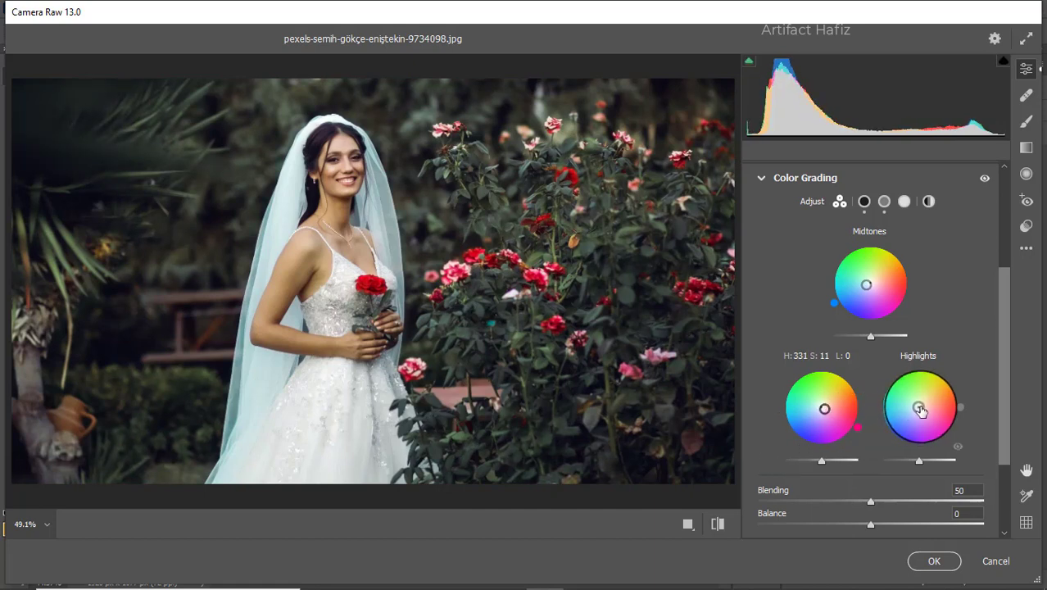
drag(919, 408, 920, 402)
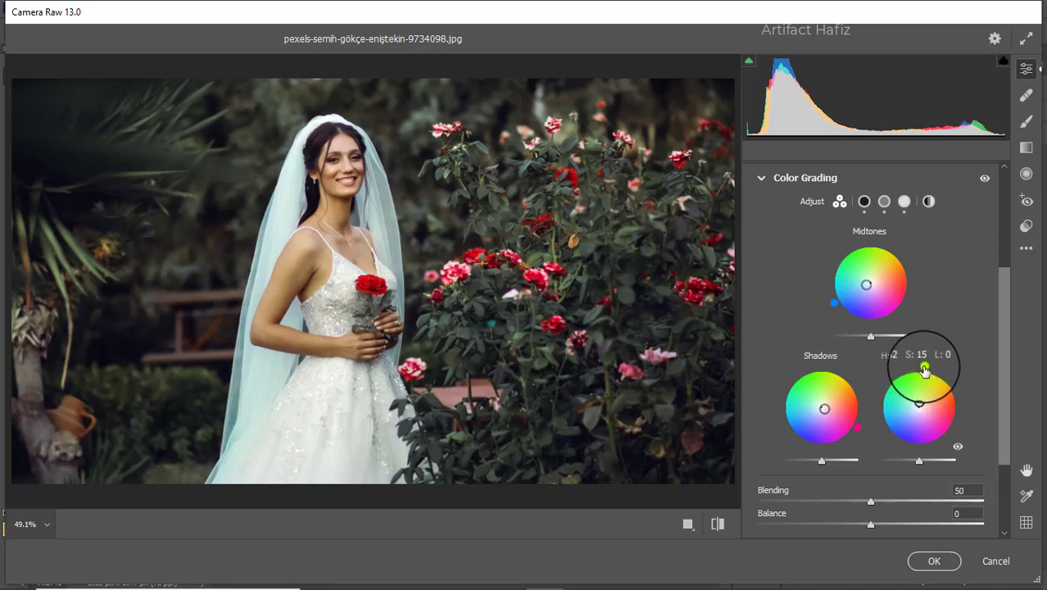
drag(924, 363, 964, 351)
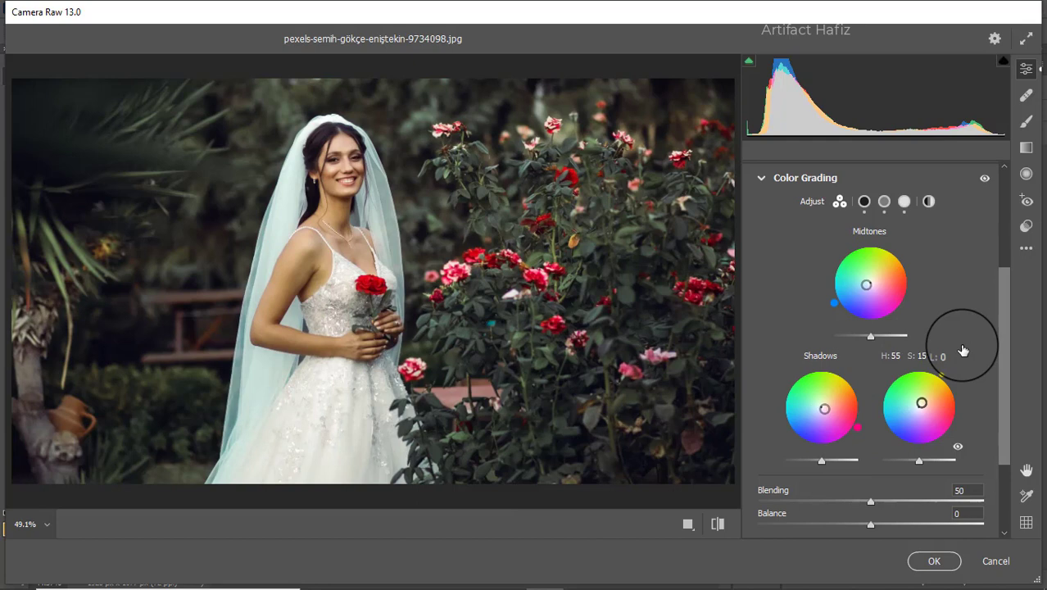
- In Calibration, set the primary saturations to Red -5, Green +40 and Blue -5
scroll(912, 351, down, 3)
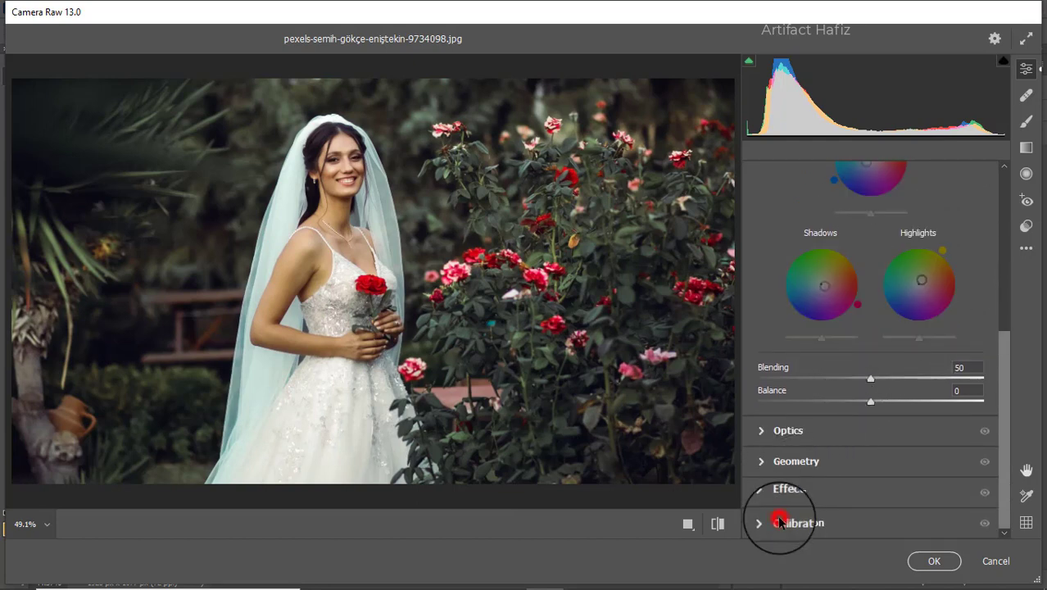
click(779, 522)
drag(872, 456, 912, 458)
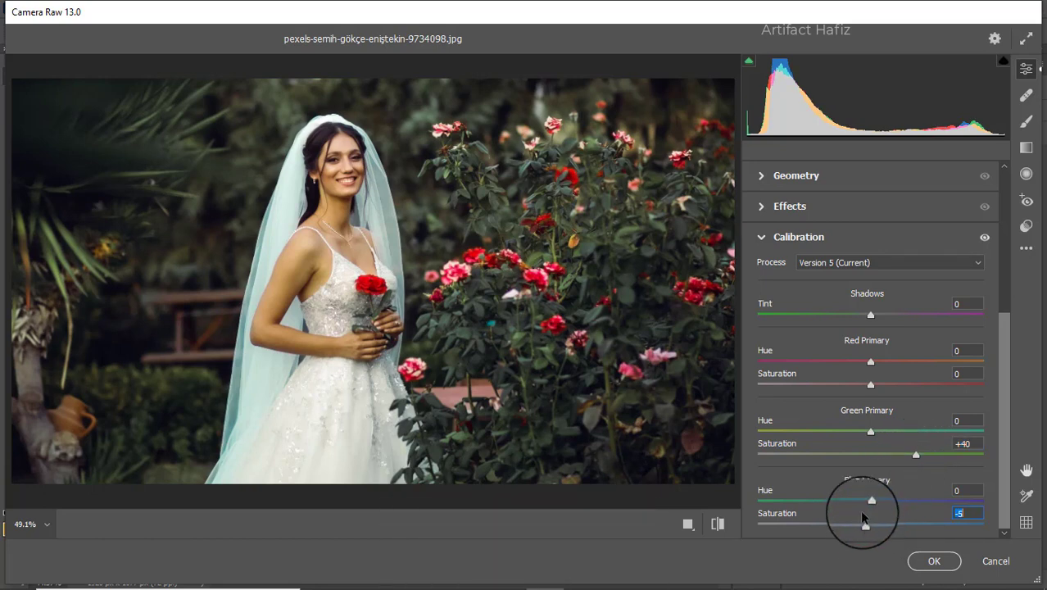
drag(871, 384, 842, 385)
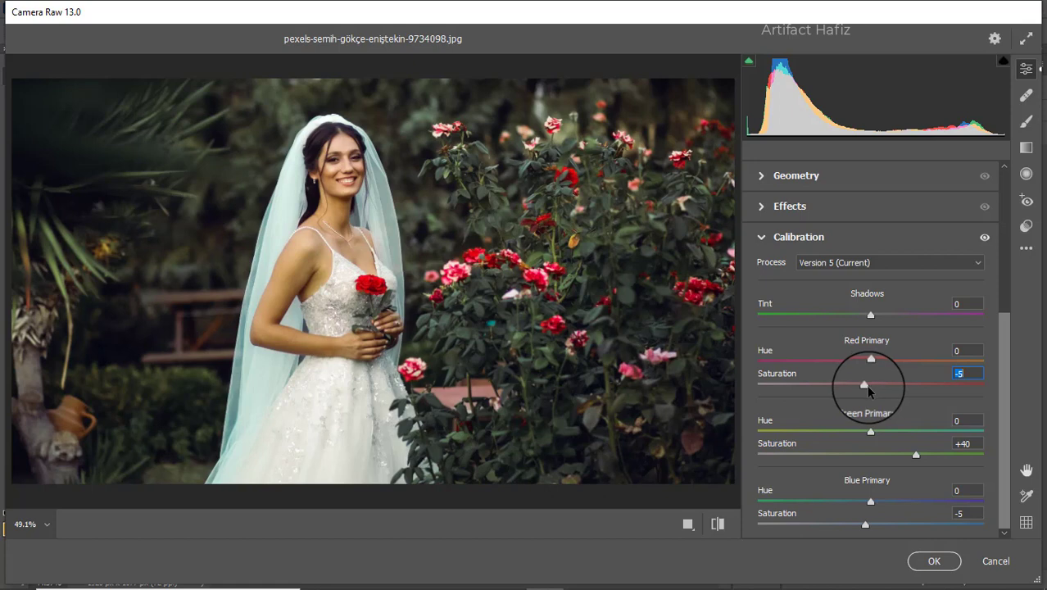
- Draw a graduated filter with Exposure +1.00 from the photo's upper-right corner across the bride, extending it to the lower-left background
click(1026, 149)
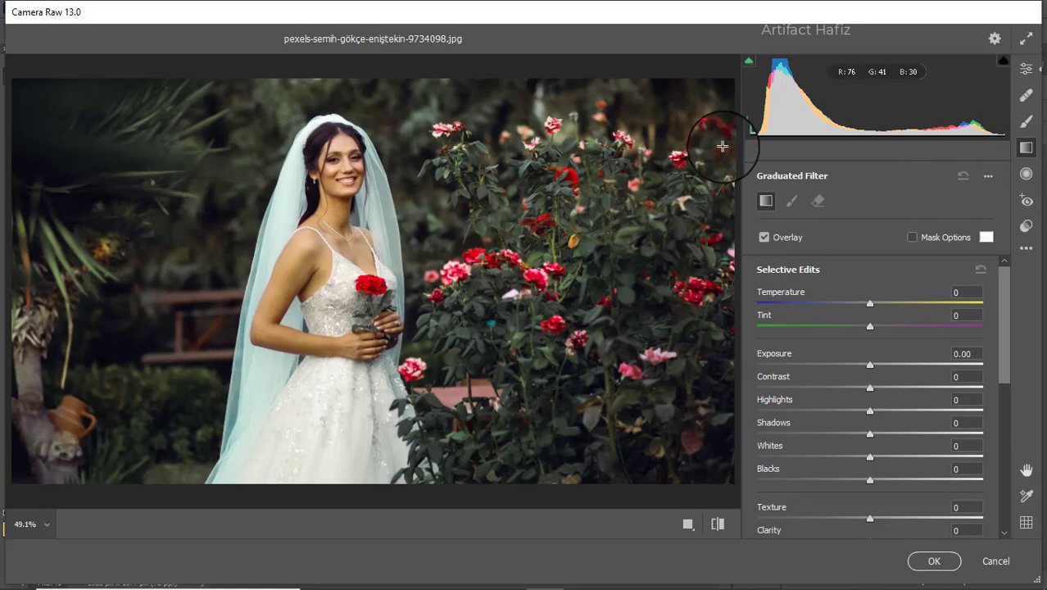
mouse_move(722, 85)
mouse_down()
mouse_move(491, 232)
mouse_move(414, 246)
mouse_move(410, 257)
mouse_up()
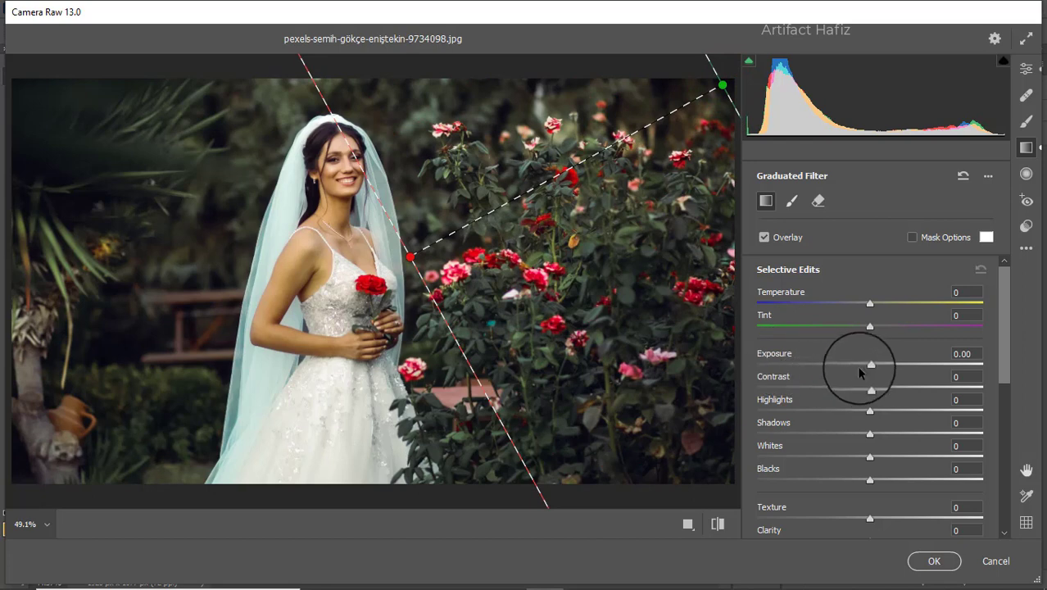
drag(867, 366, 897, 369)
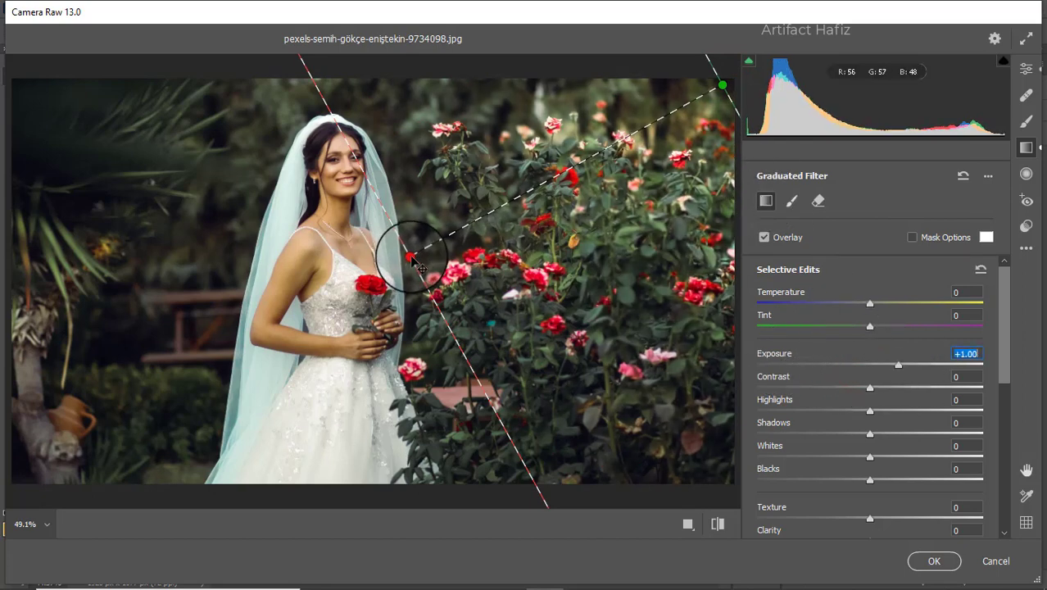
drag(410, 256, 161, 411)
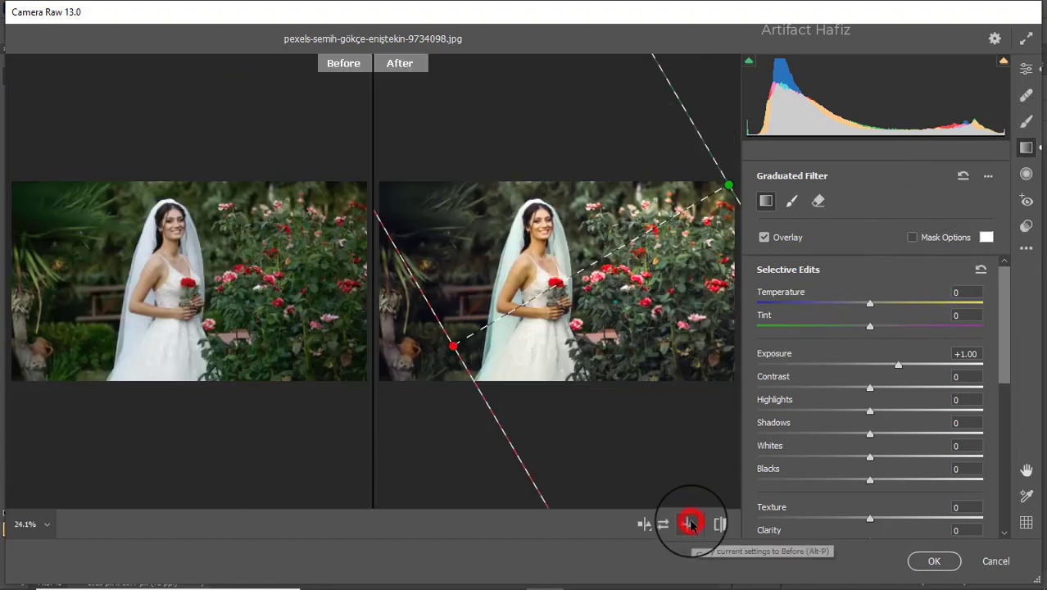
- Compare the before and after versions side by side, inspecting the bride's face and dress close up
click(689, 524)
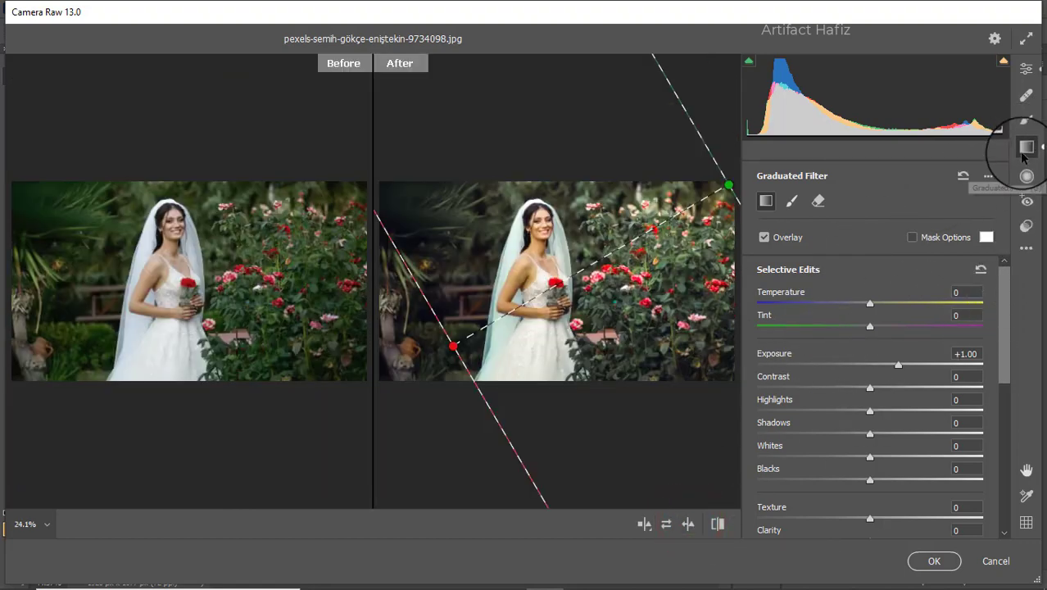
click(1024, 74)
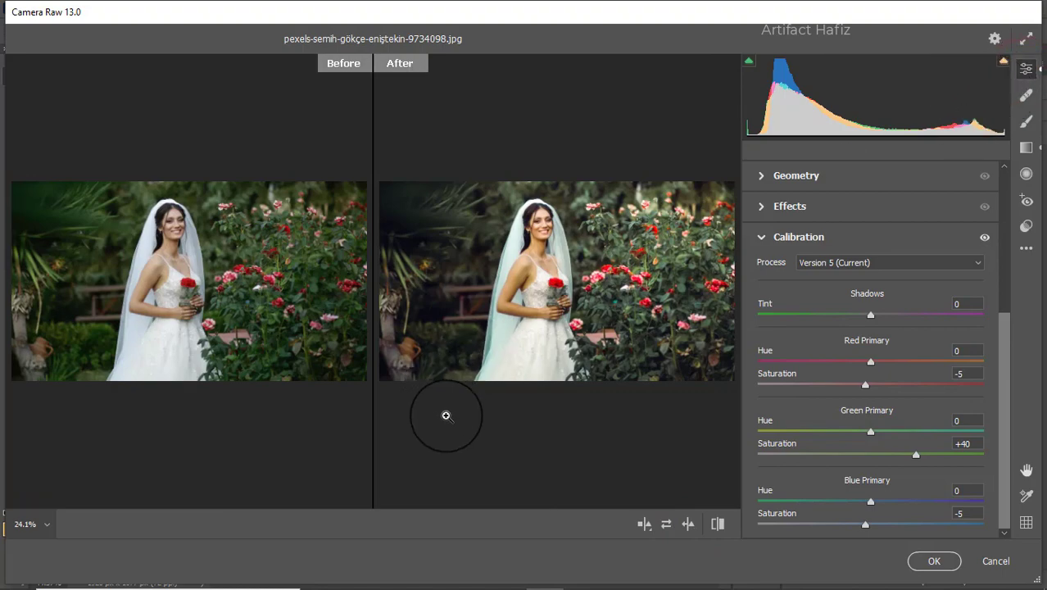
click(554, 255)
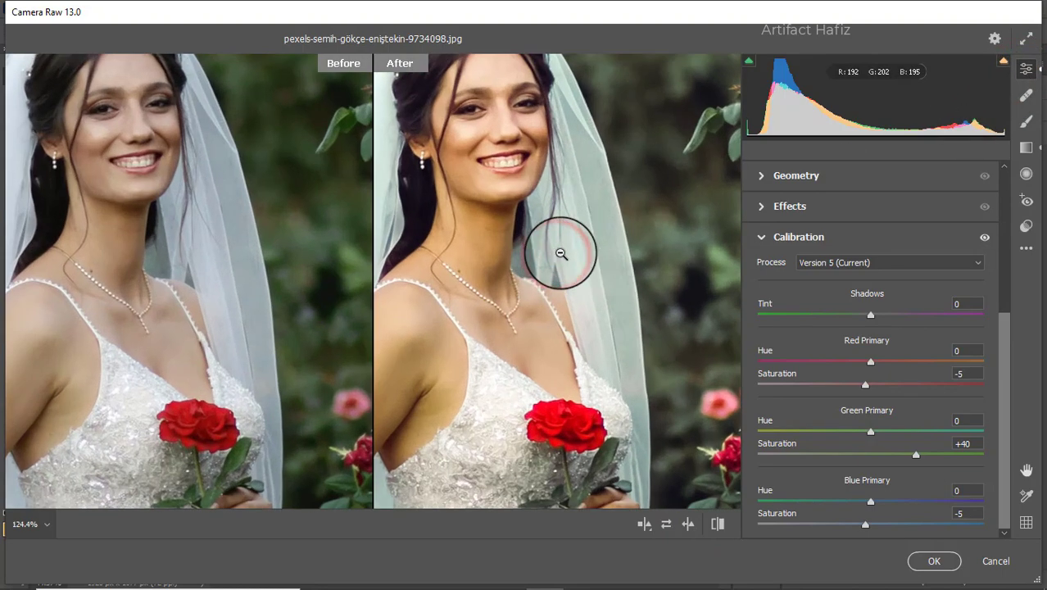
click(563, 253)
- Shorten and tilt the graduated filter so it runs from above the roses to the bride's arm, and apply the Camera Raw edits
click(1026, 148)
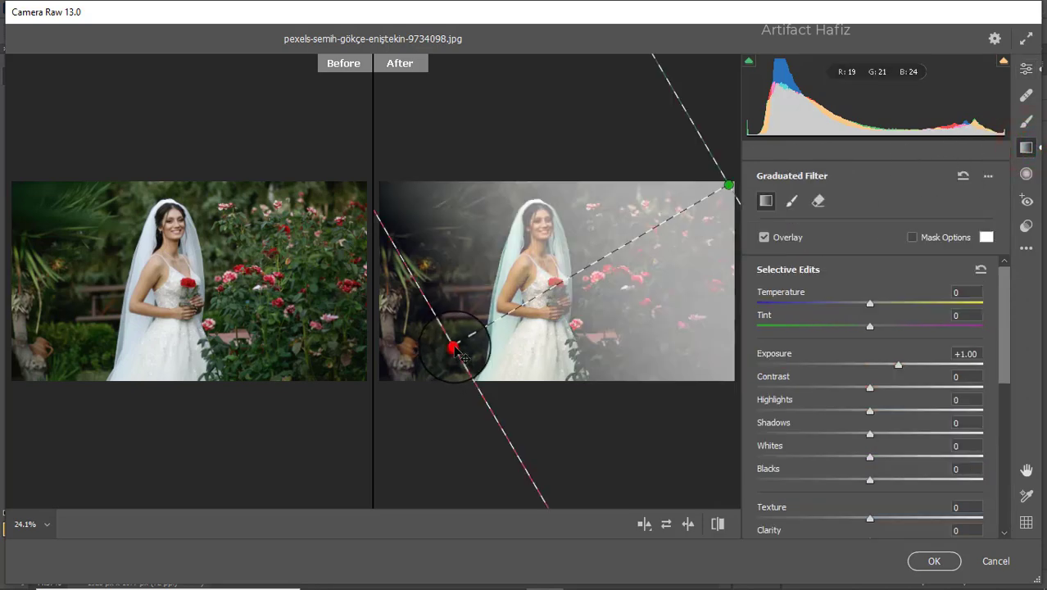
drag(453, 346, 512, 283)
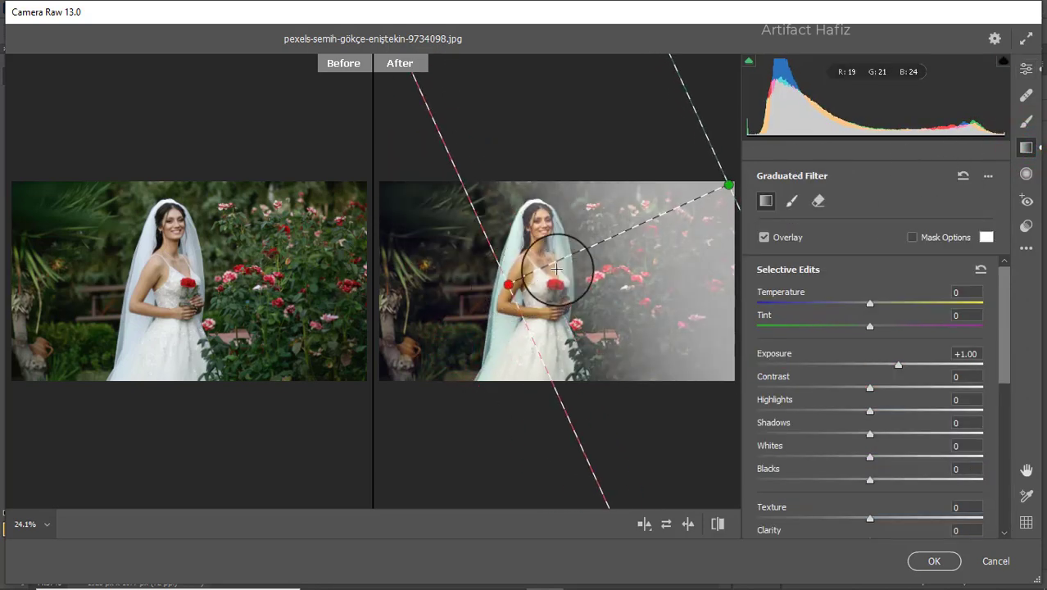
drag(728, 187, 631, 168)
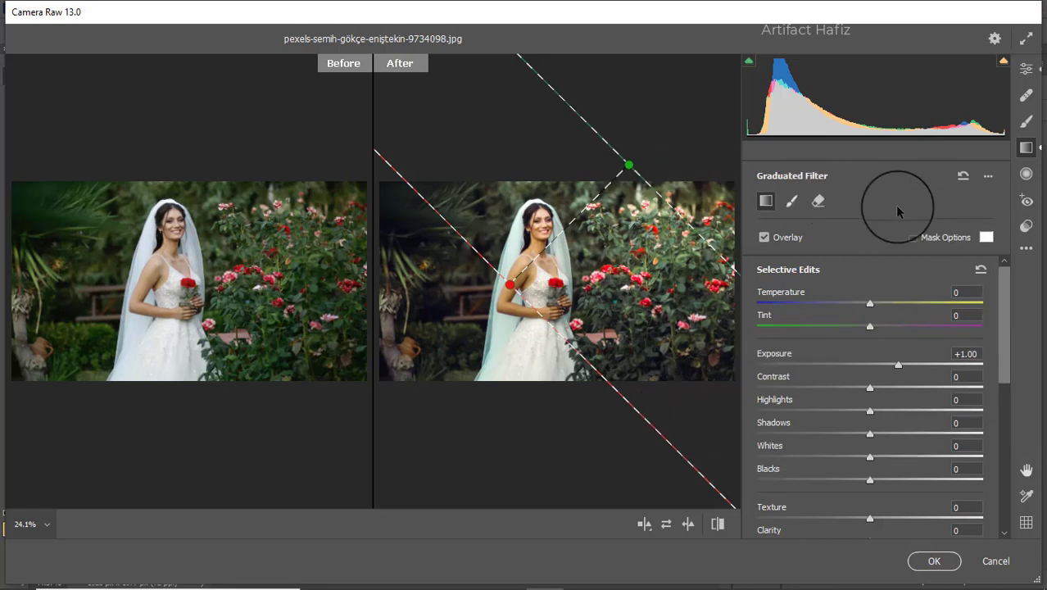
click(1026, 69)
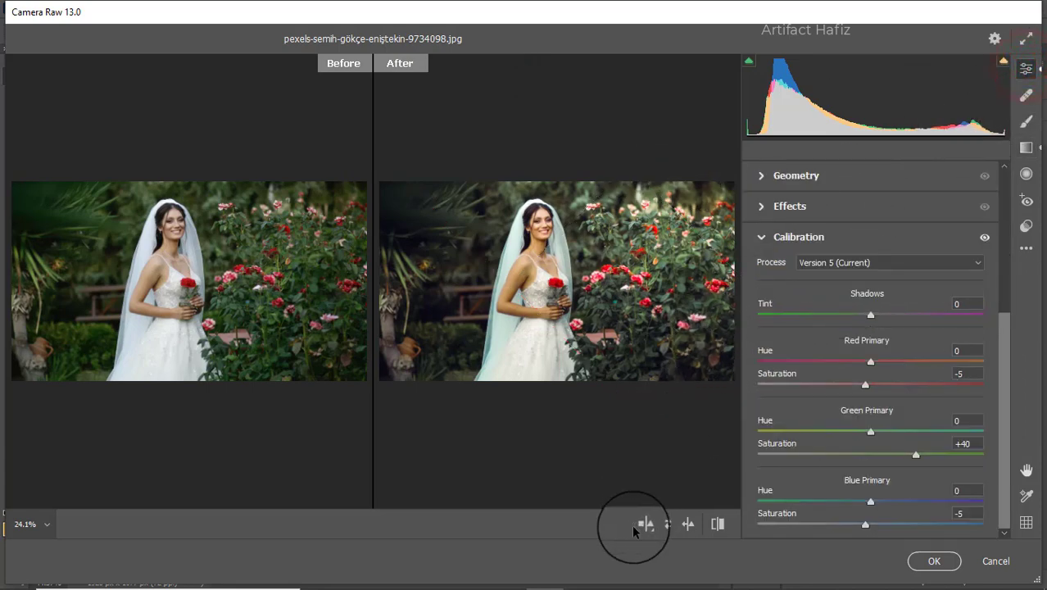
click(934, 561)
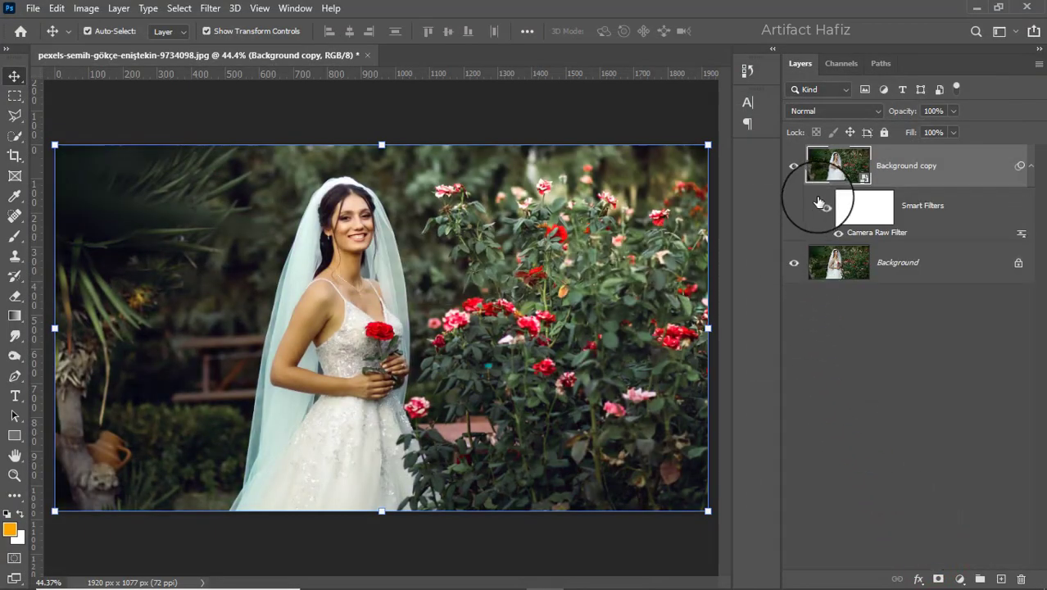
- Toggle the visibility of the Background copy layer to compare the graded photo with the original
click(794, 168)
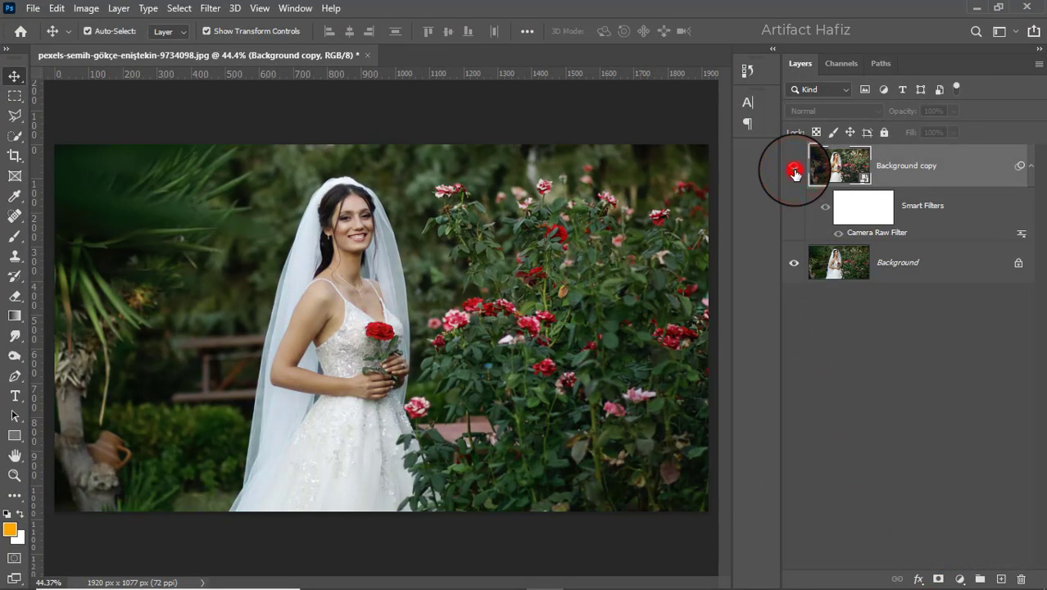
click(794, 171)
click(794, 170)
click(794, 170)
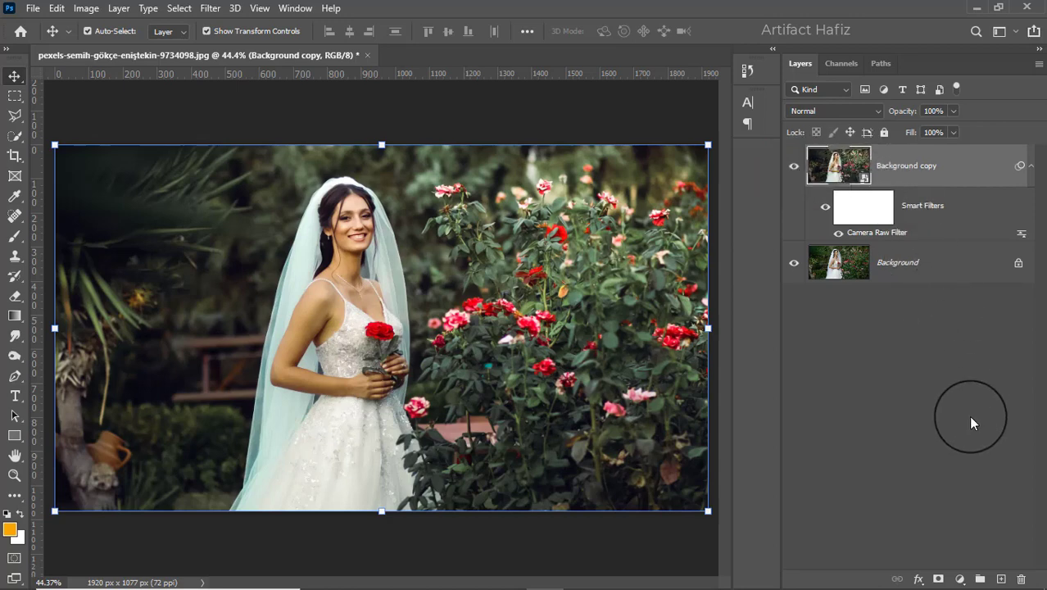
- Create a new layer above Background copy and set up a Soft Round brush at 100% opacity
click(999, 580)
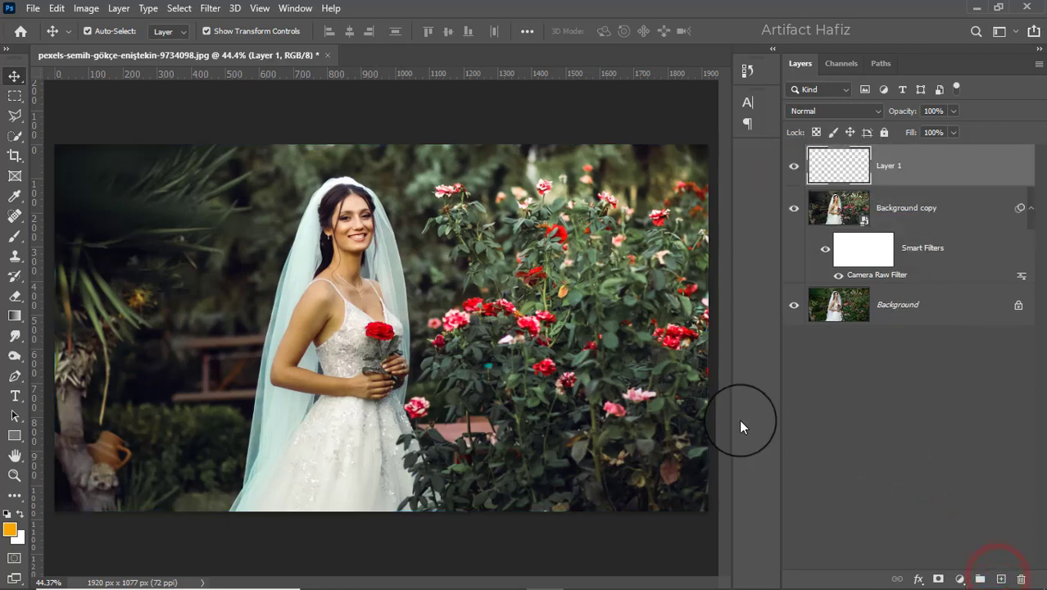
click(14, 235)
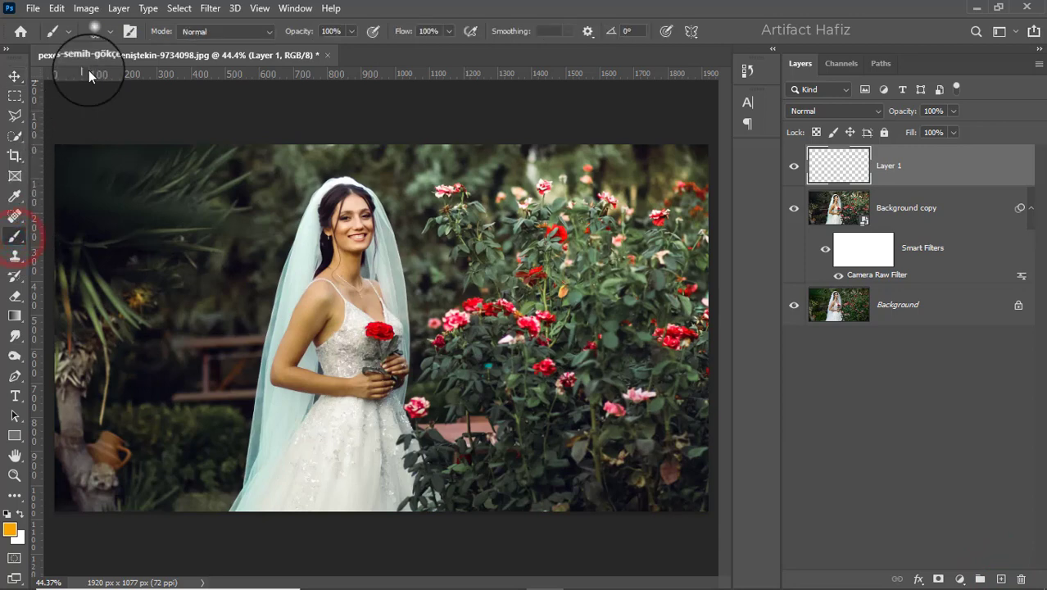
click(109, 34)
click(71, 231)
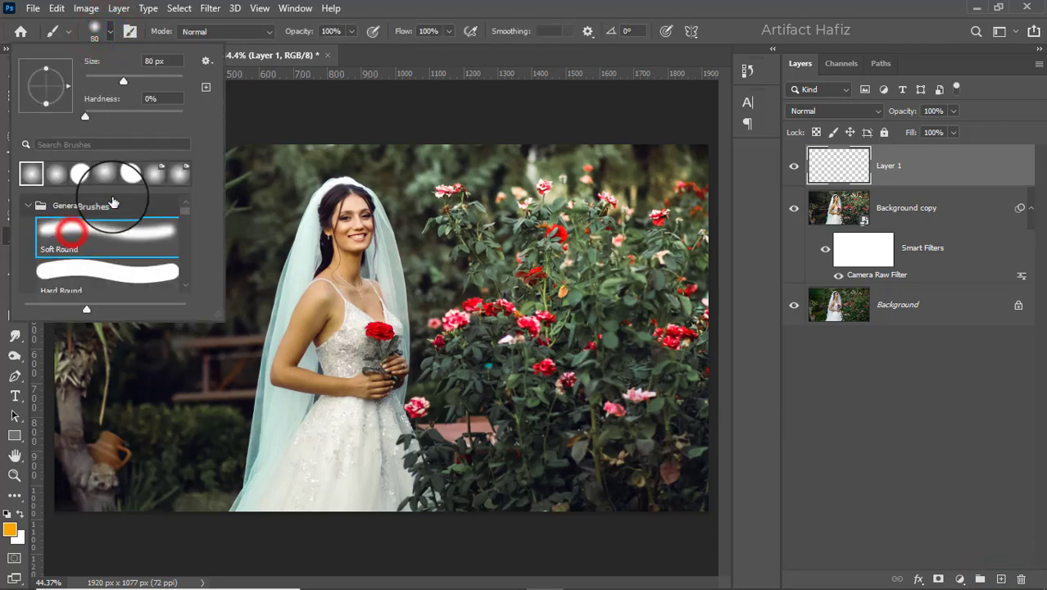
click(353, 31)
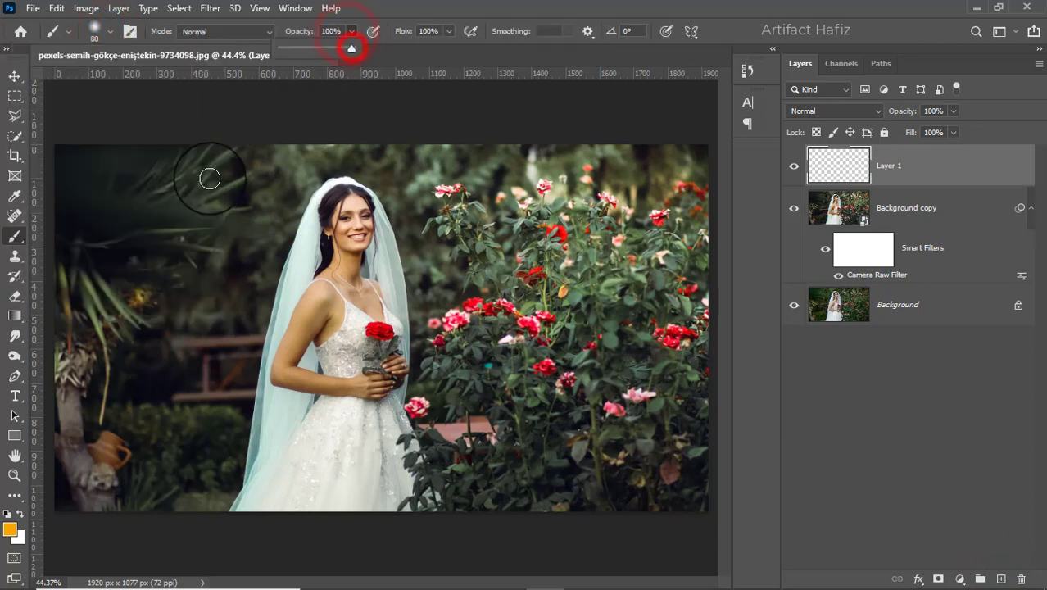
- Set the foreground color to orange ff9000 for the brush
click(9, 530)
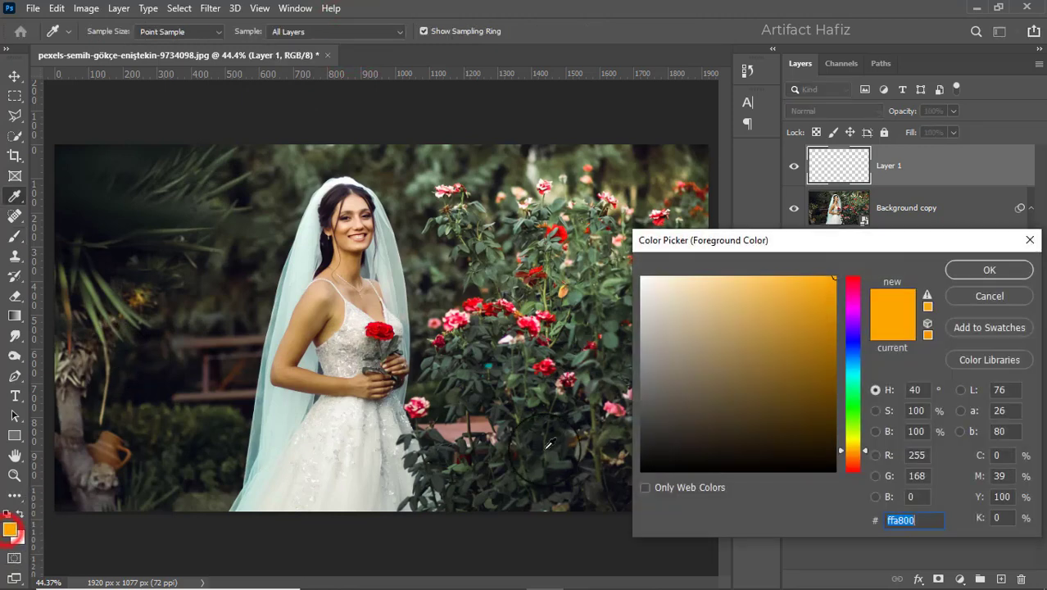
click(852, 455)
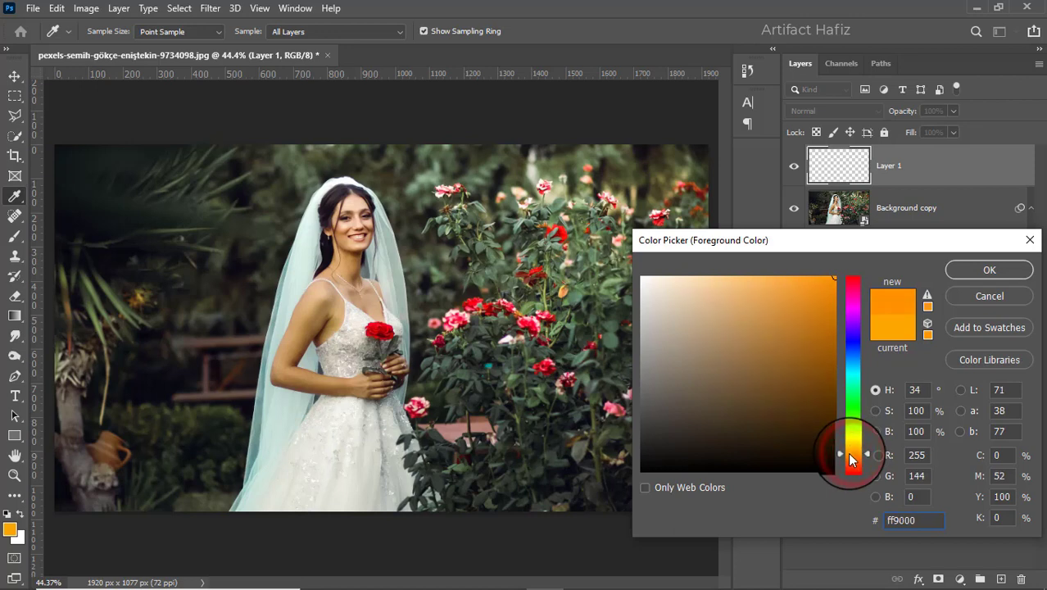
double_click(900, 520)
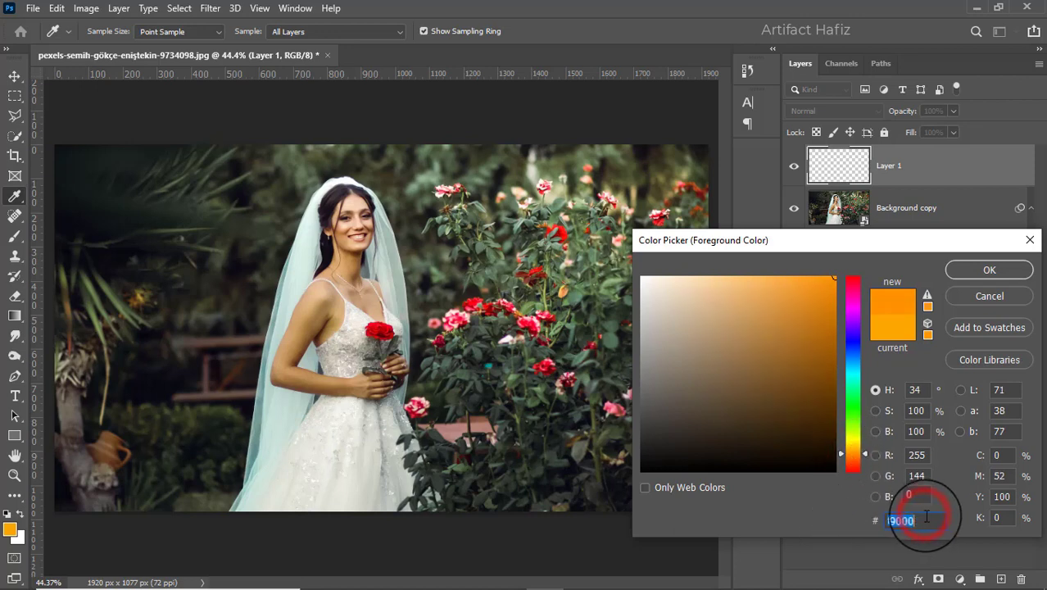
click(992, 271)
key(b)
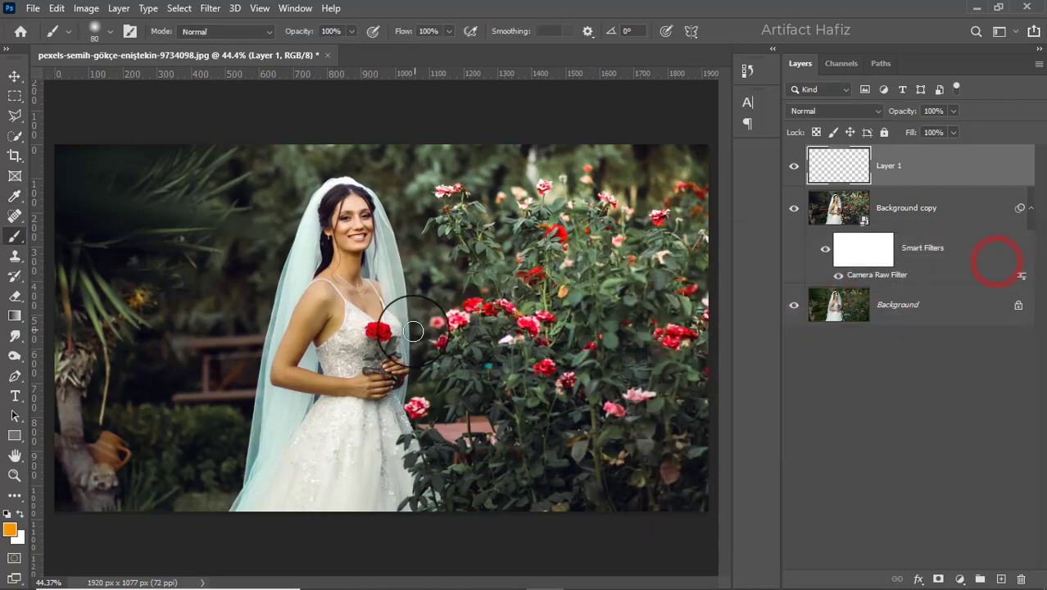
- Enlarge the brush to stamp one soft orange spot over the bride's rose, and set Layer 1's blend mode to Screen
key(bracketright)
key(bracketright)
key(bracketright)
key(bracketright)
key(bracketright)
key(bracketright)
key(bracketright)
key(bracketright)
key(bracketright)
key(bracketright)
key(bracketright)
key(bracketright)
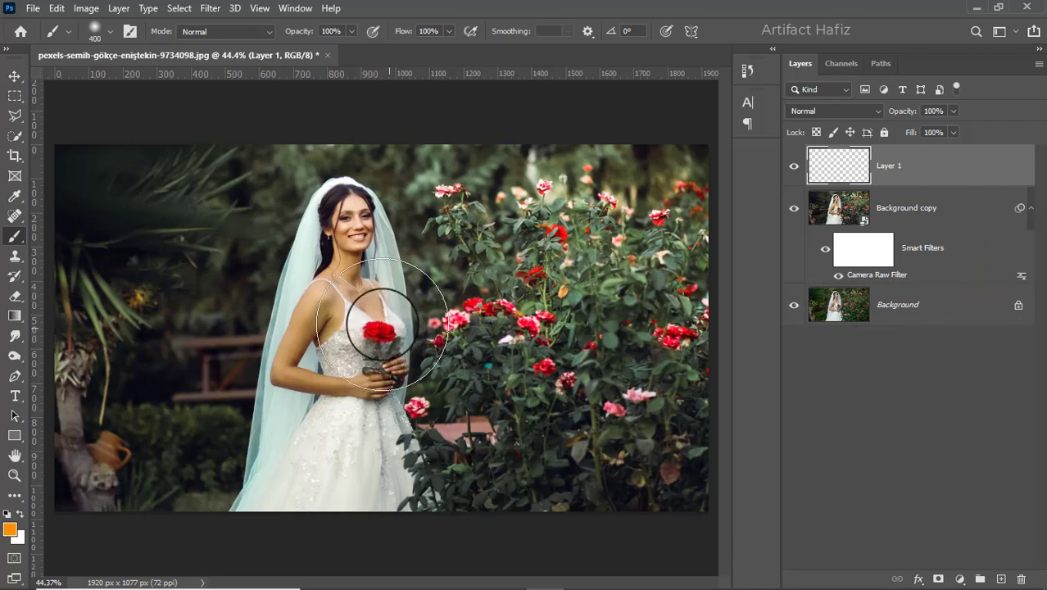
click(373, 329)
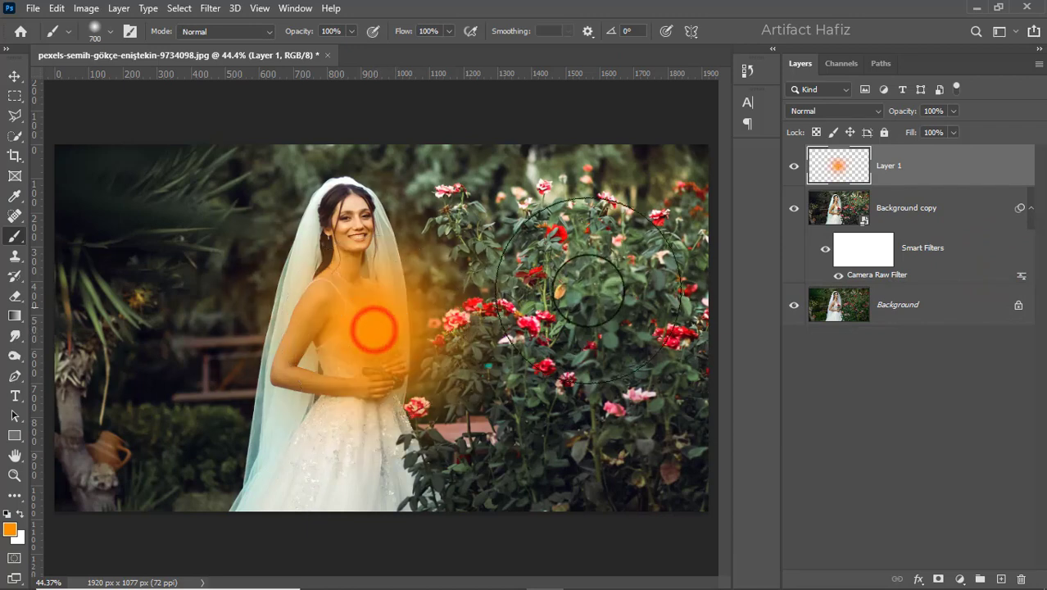
click(819, 112)
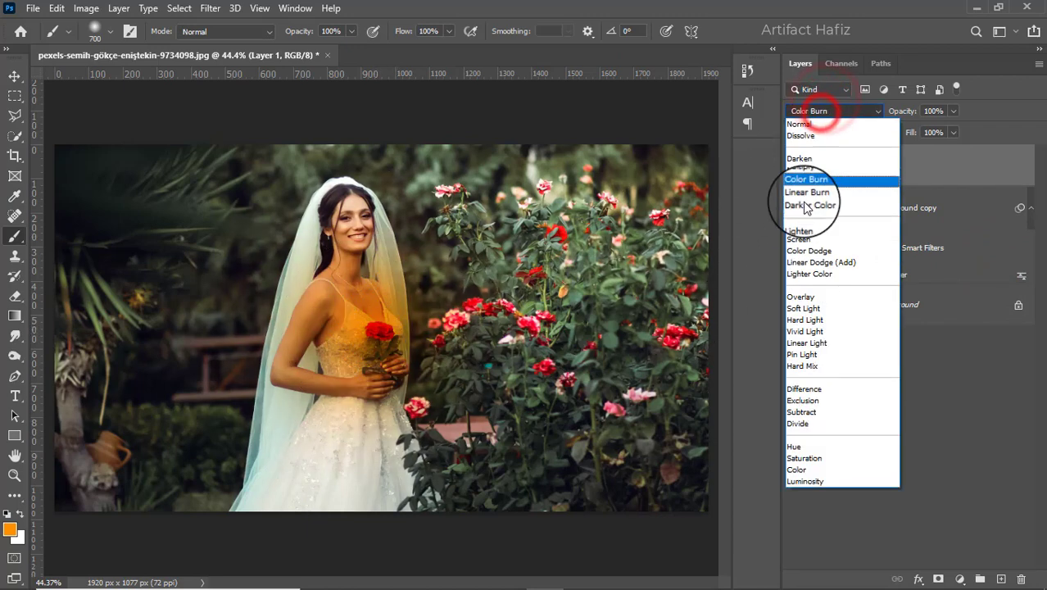
click(813, 237)
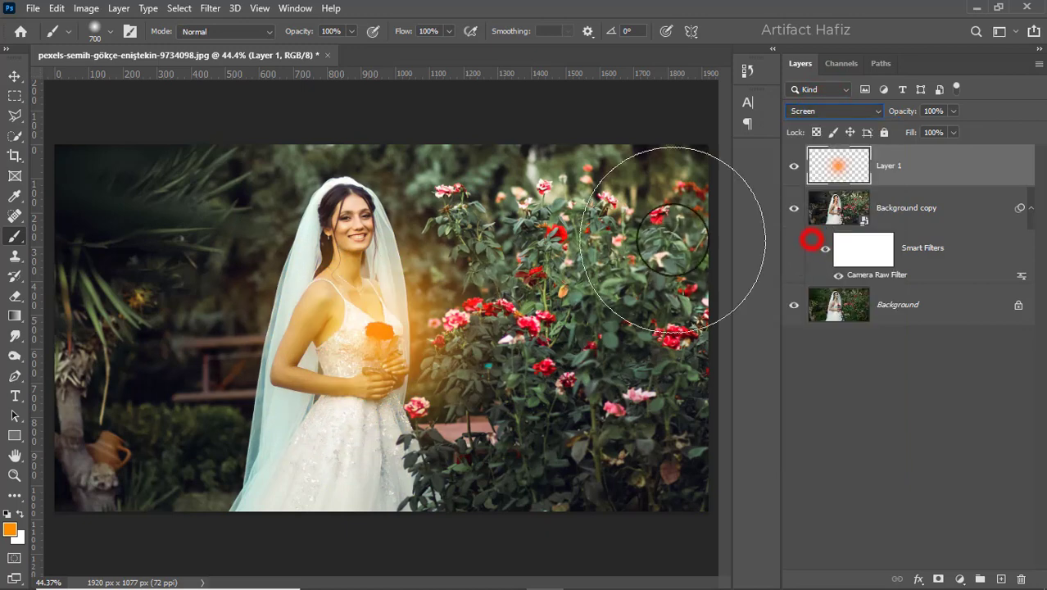
- Move the orange glow to the photo's upper edge above the roses and scale it proportionally to about 243%
click(14, 75)
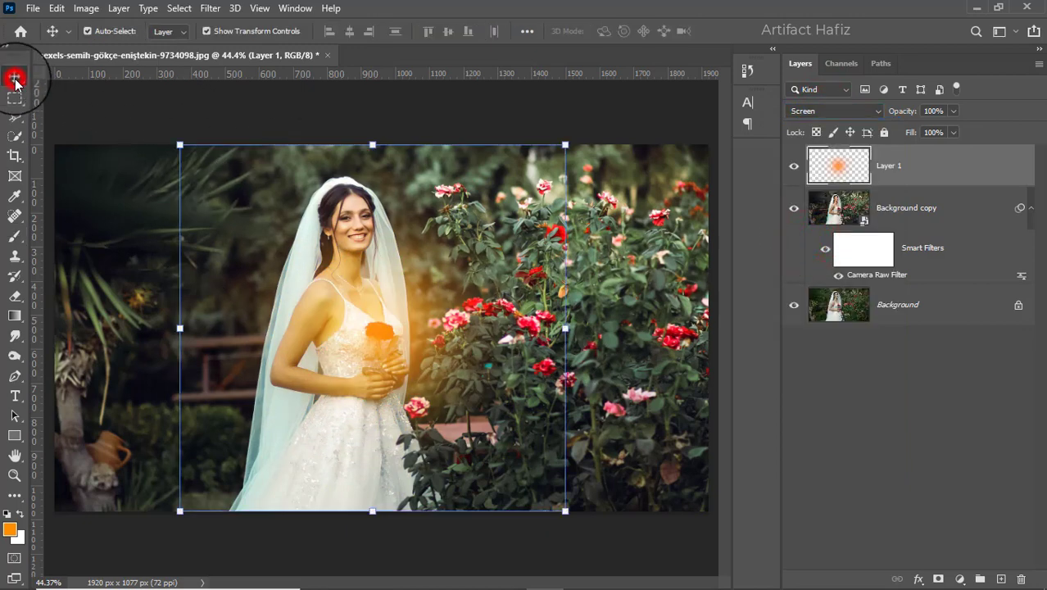
click(206, 31)
click(206, 31)
drag(332, 337, 624, 140)
drag(469, 128, 20, 133)
drag(335, 156, 445, 168)
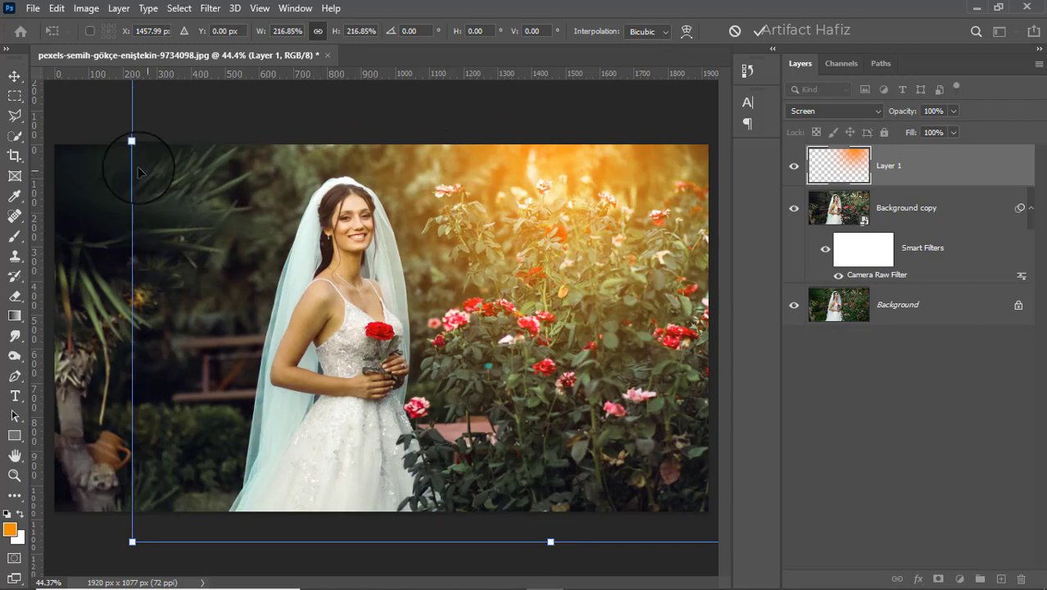
drag(135, 143, 32, 140)
drag(190, 197, 216, 199)
click(757, 35)
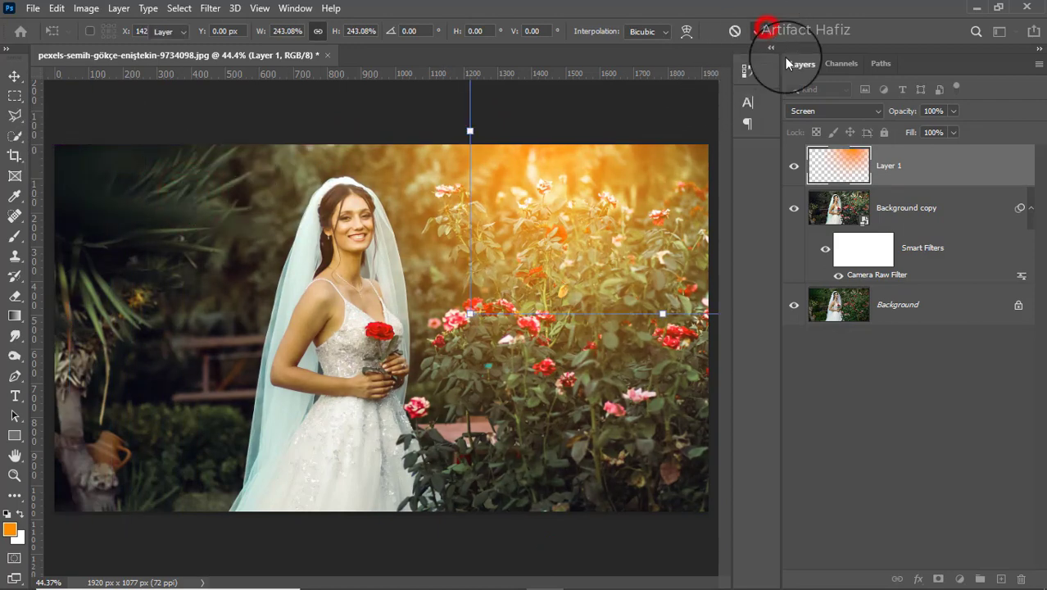
- Try a lower opacity on the orange glow layer, ending back at 100%
click(955, 112)
mouse_move(955, 128)
mouse_down()
mouse_move(937, 130)
mouse_move(971, 130)
mouse_up()
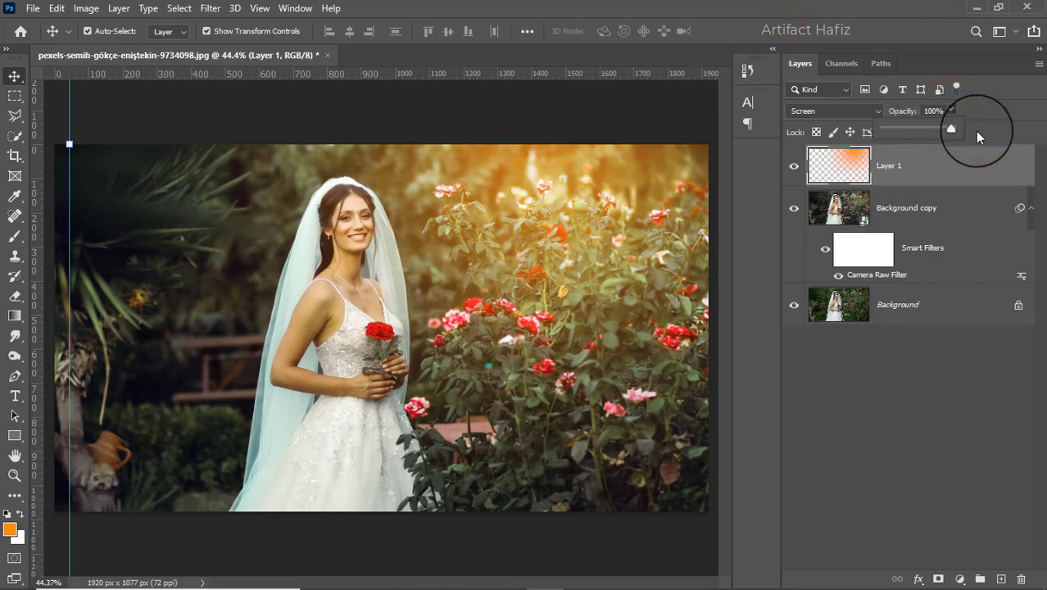
click(922, 168)
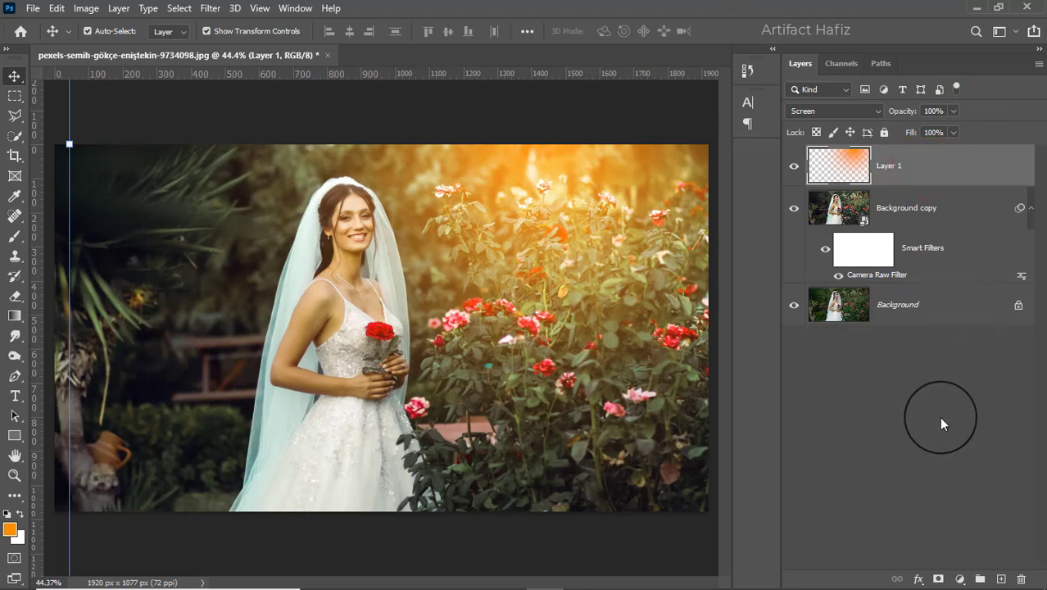
- Add a Hue/Saturation adjustment clipped to Layer 1 and set its Saturation to -27
click(955, 578)
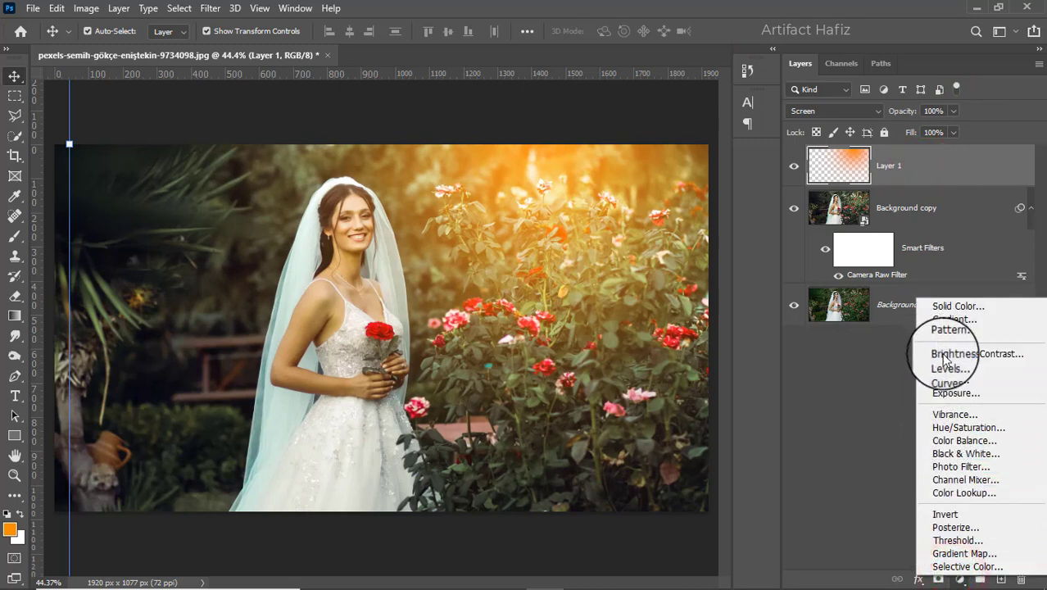
click(946, 424)
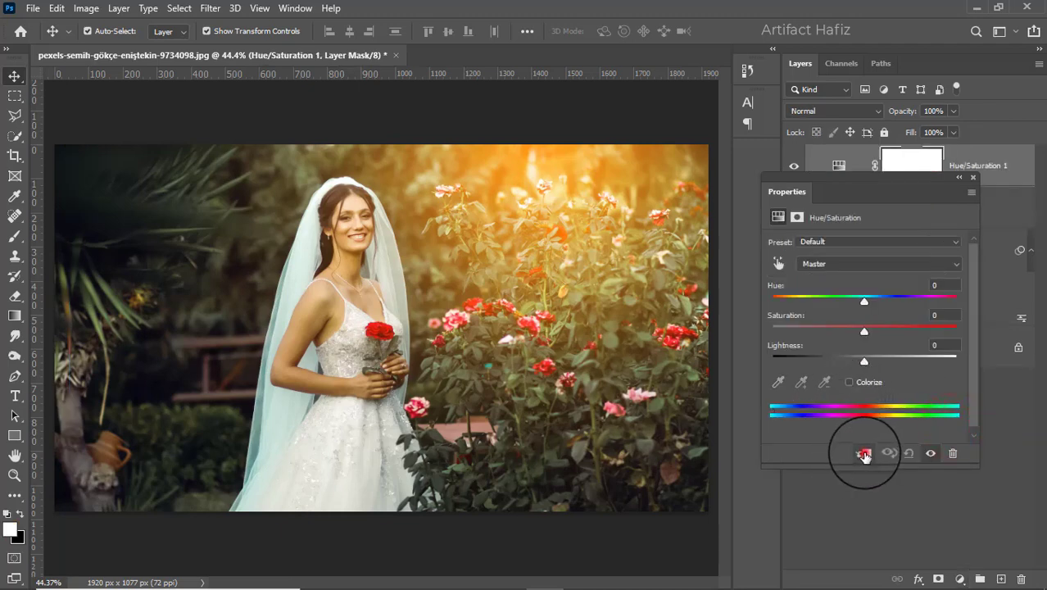
click(865, 454)
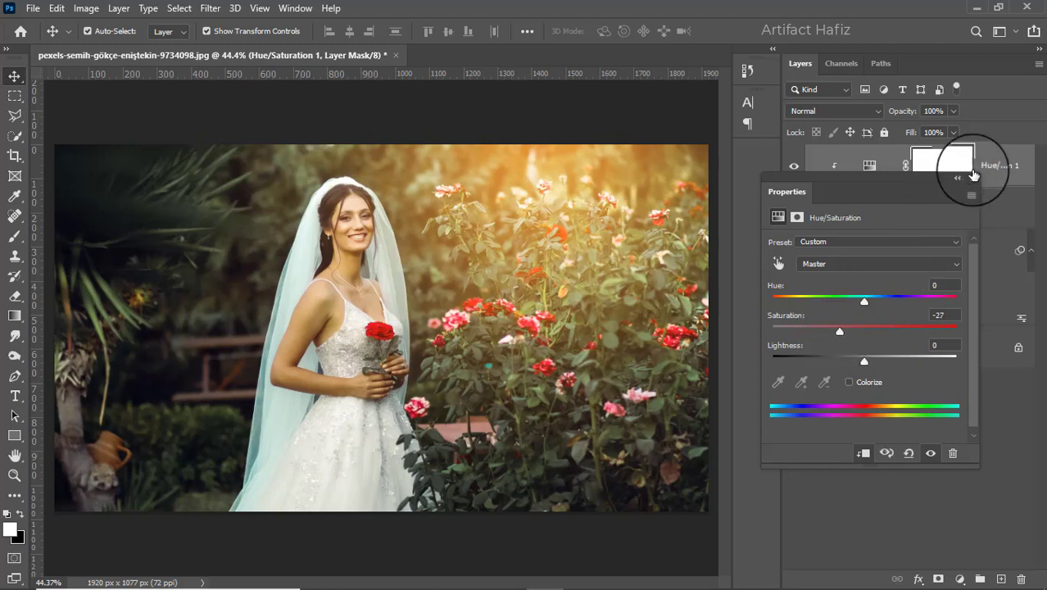
click(975, 177)
- Toggle the visibility of Layer 1 to compare the photo with and without the orange glow
click(929, 207)
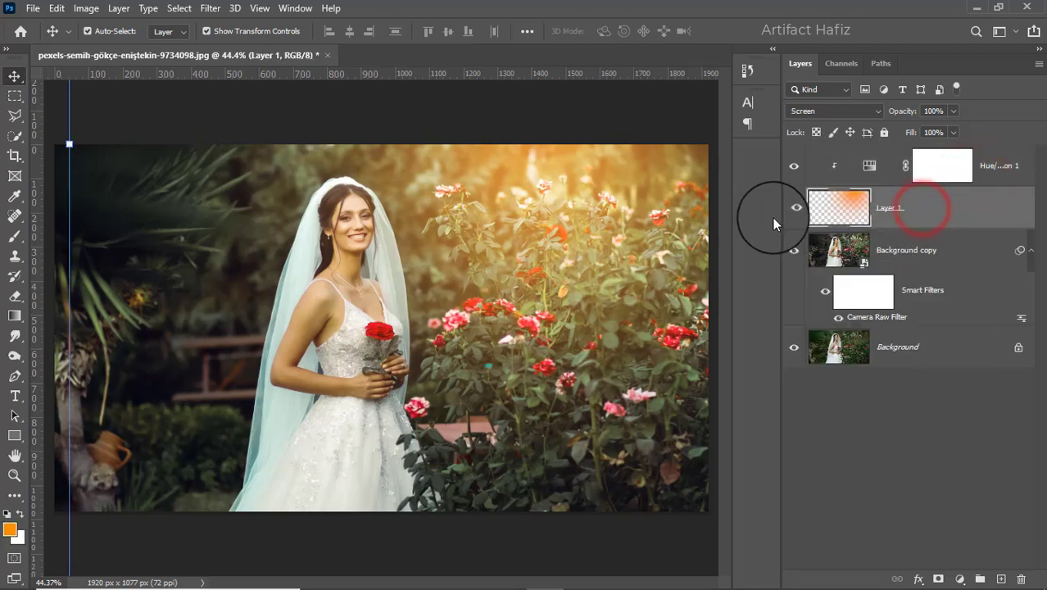
click(794, 211)
click(794, 212)
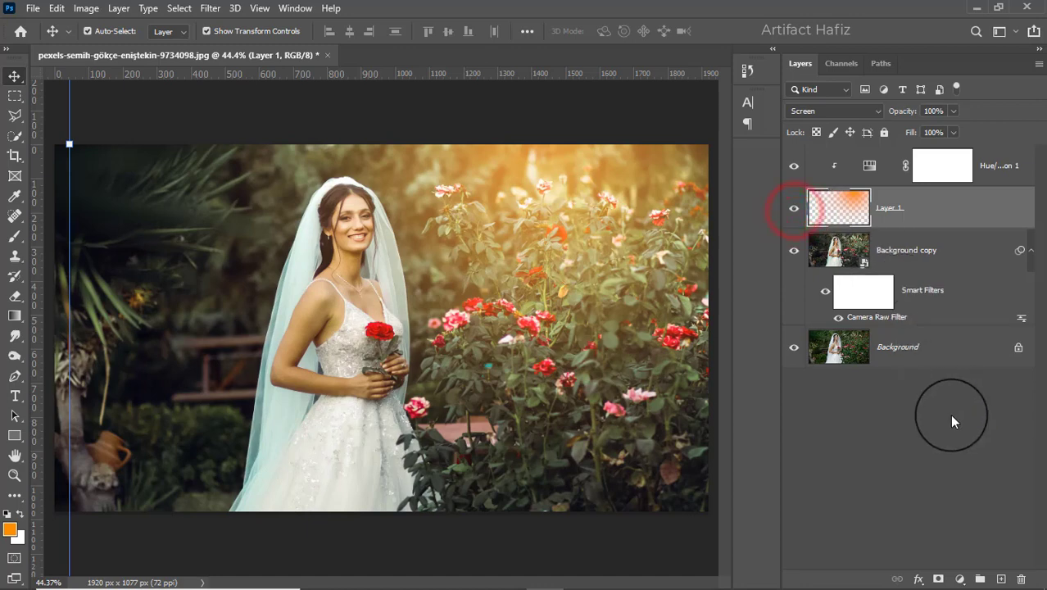
- Add a layer mask to Layer 1 and set the brush to black at 12% opacity
click(939, 579)
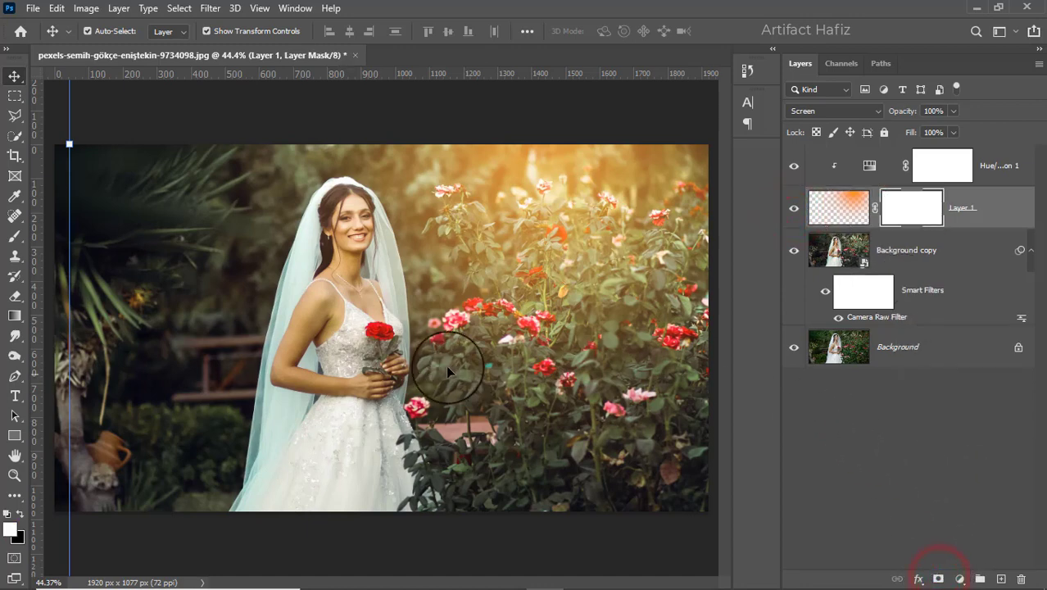
click(14, 239)
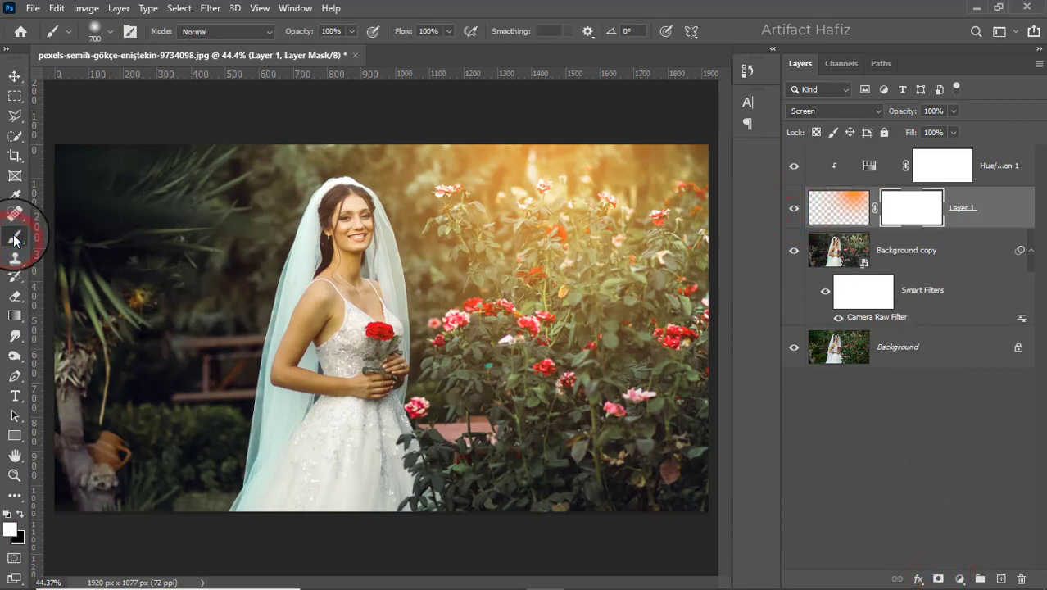
click(21, 514)
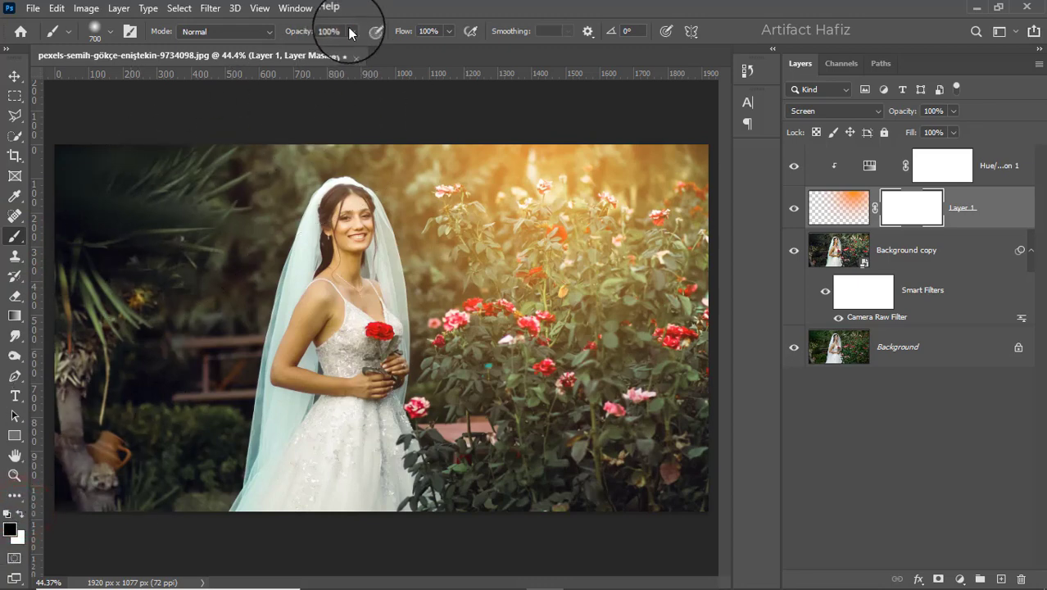
drag(308, 48, 288, 50)
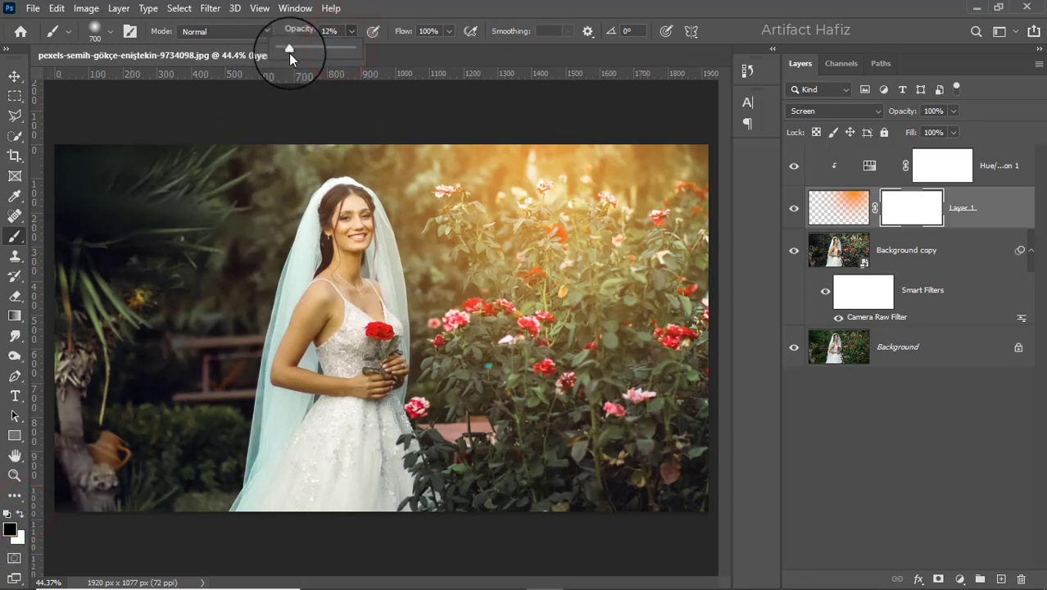
- Reduce the brush size and paint on Layer 1's mask over the bride's face and upper body to soften the glow
key(bracketleft)
key(bracketleft)
key(bracketleft)
key(bracketleft)
key(bracketleft)
key(bracketleft)
key(bracketleft)
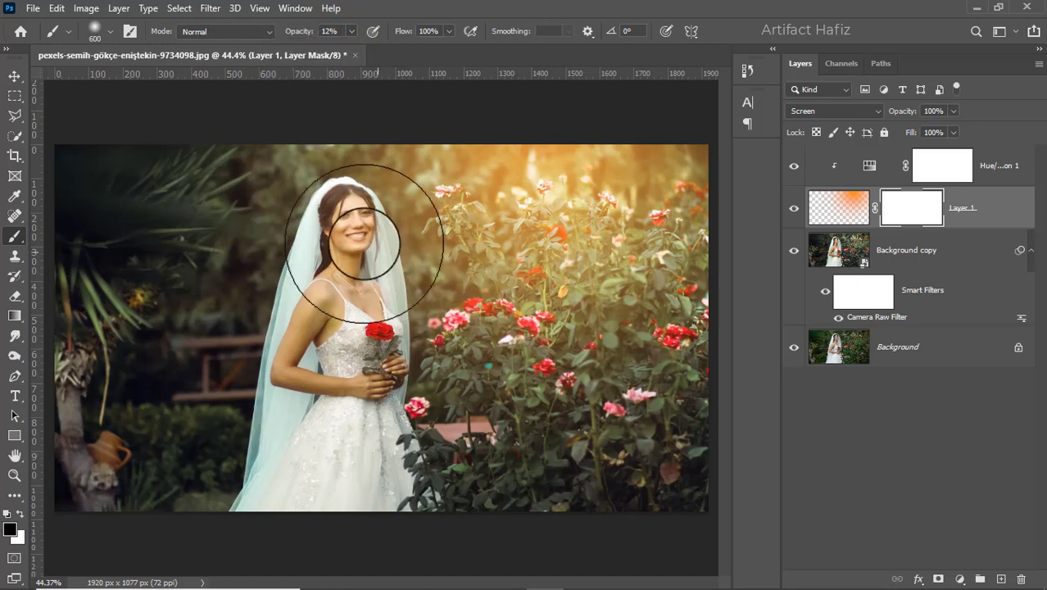
mouse_move(345, 217)
mouse_down()
mouse_move(326, 311)
mouse_move(348, 286)
mouse_move(350, 311)
mouse_move(358, 262)
mouse_move(346, 219)
mouse_move(354, 260)
mouse_up()
drag(339, 208, 345, 243)
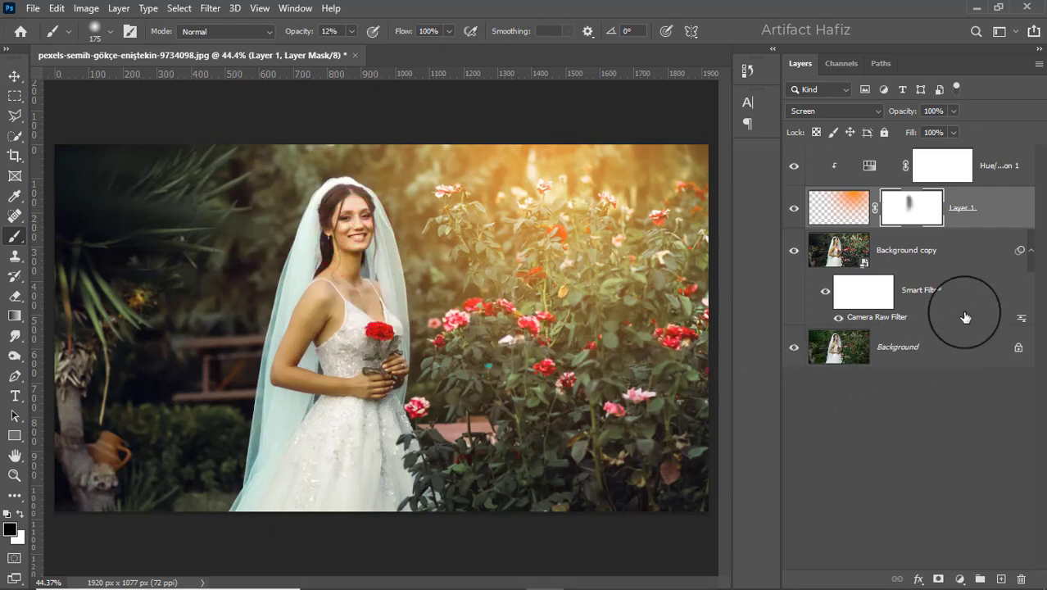
- Add a Color Lookup adjustment above the Hue/Saturation layer using the FallColors.look 3DLUT, with its blend mode set to Luminosity
click(999, 166)
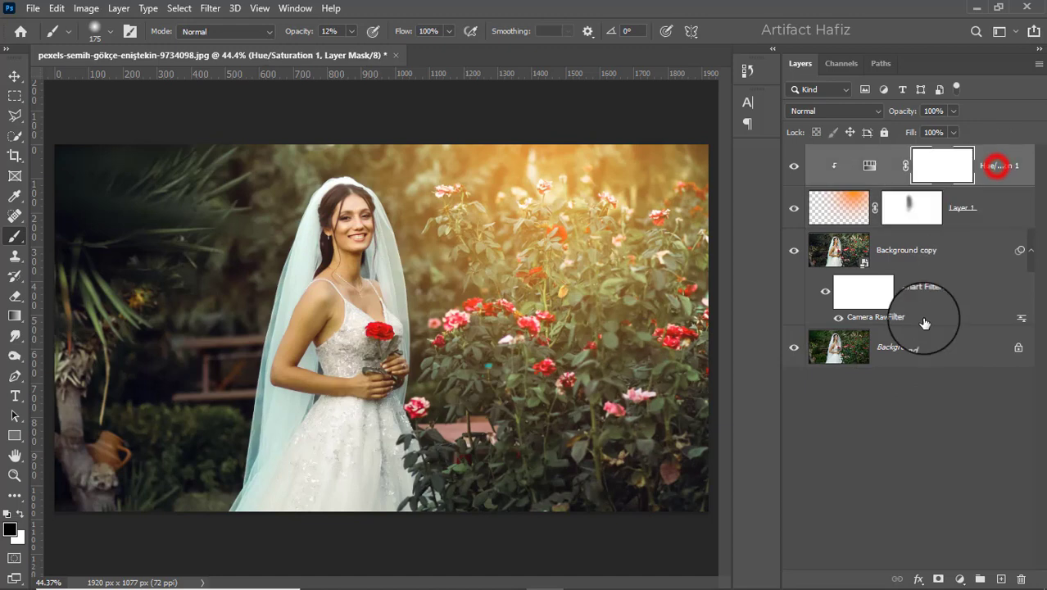
click(959, 578)
click(964, 488)
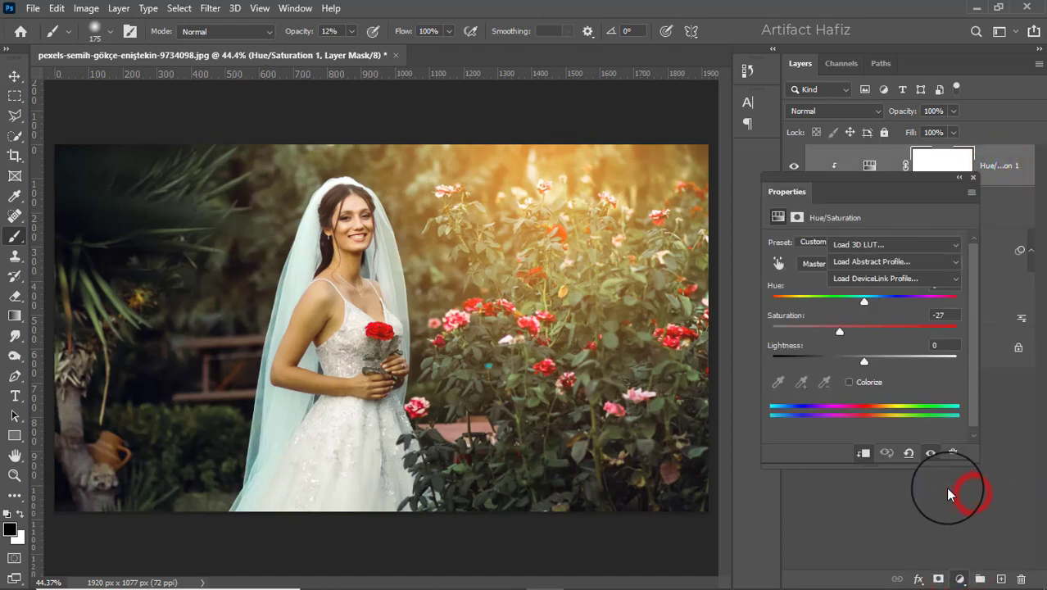
click(848, 239)
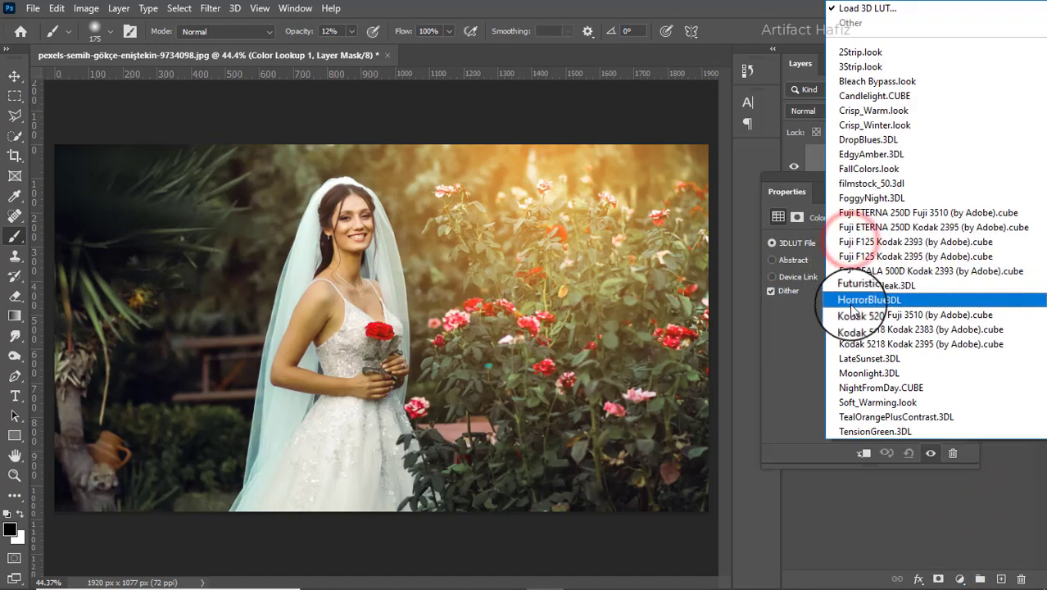
click(862, 170)
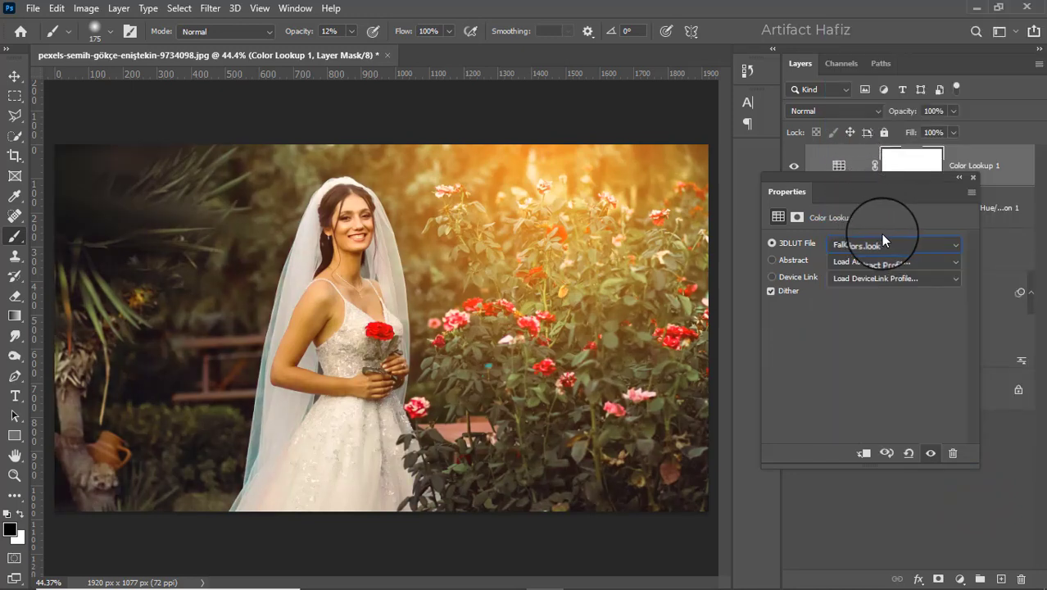
click(820, 111)
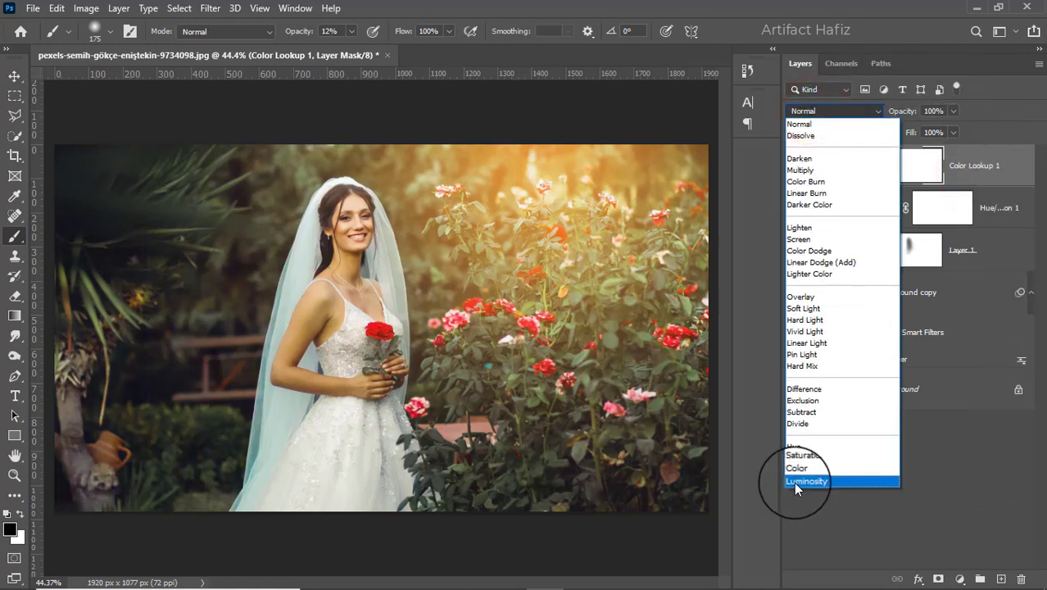
click(793, 482)
- Toggle the visibility of the Color Lookup layer to compare its effect on the photo
click(794, 168)
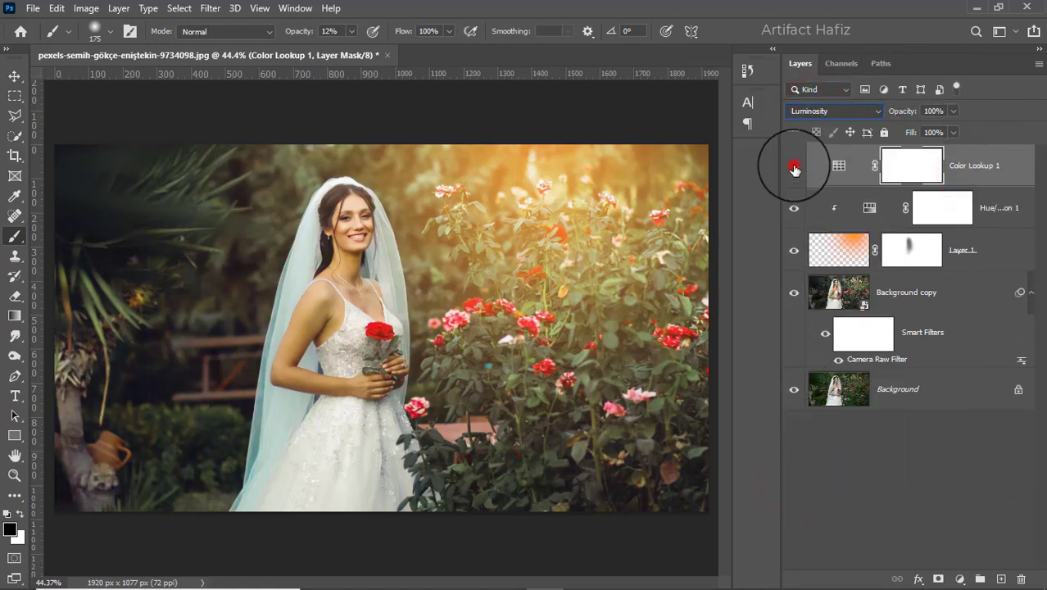
click(794, 168)
click(794, 168)
click(794, 168)
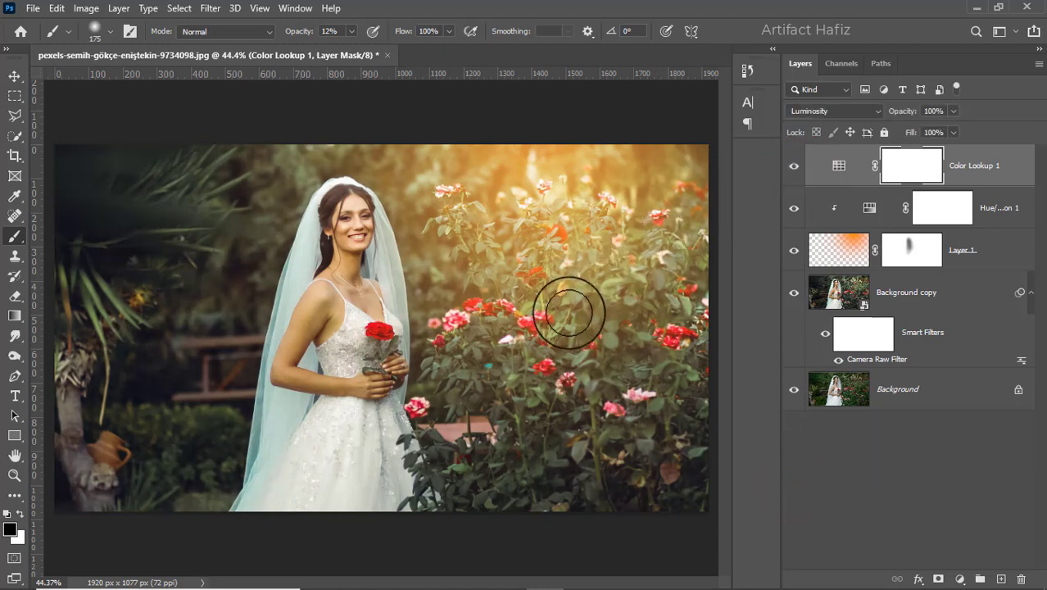
- Lower the opacity of the Color Lookup 1 layer to about 20%
click(954, 112)
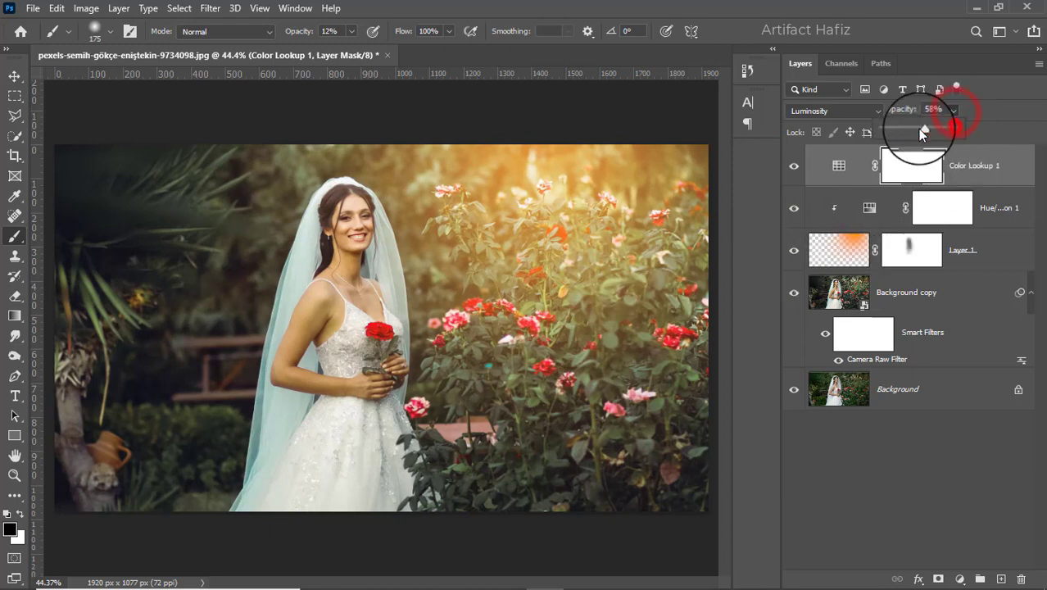
drag(918, 129, 896, 131)
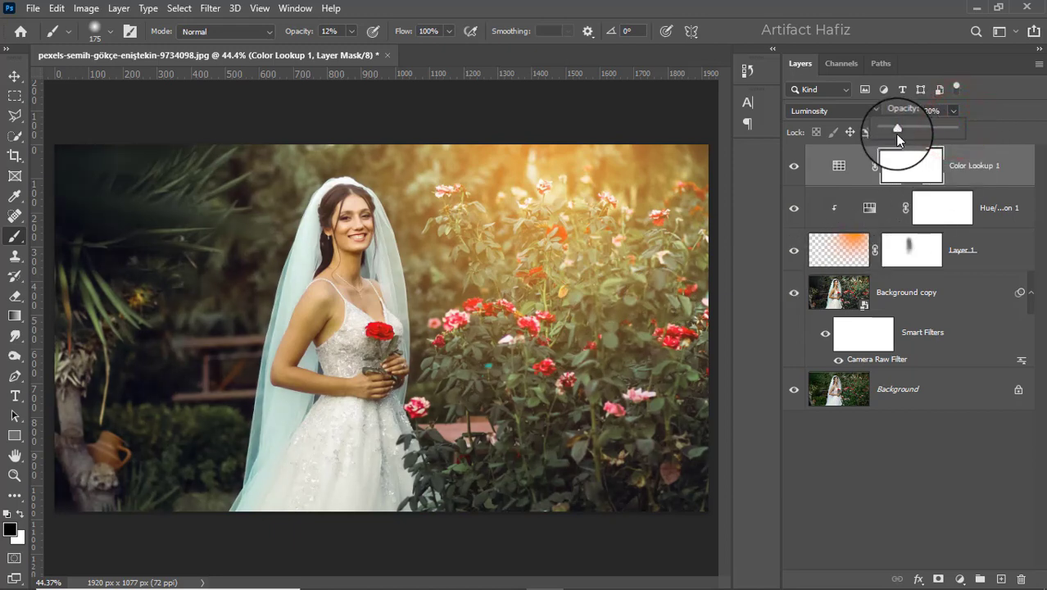
click(991, 168)
- Stamp all visible layers into a new layer above Color Lookup 1 and convert it for Smart Filters
key(ctrl+alt+shift+e)
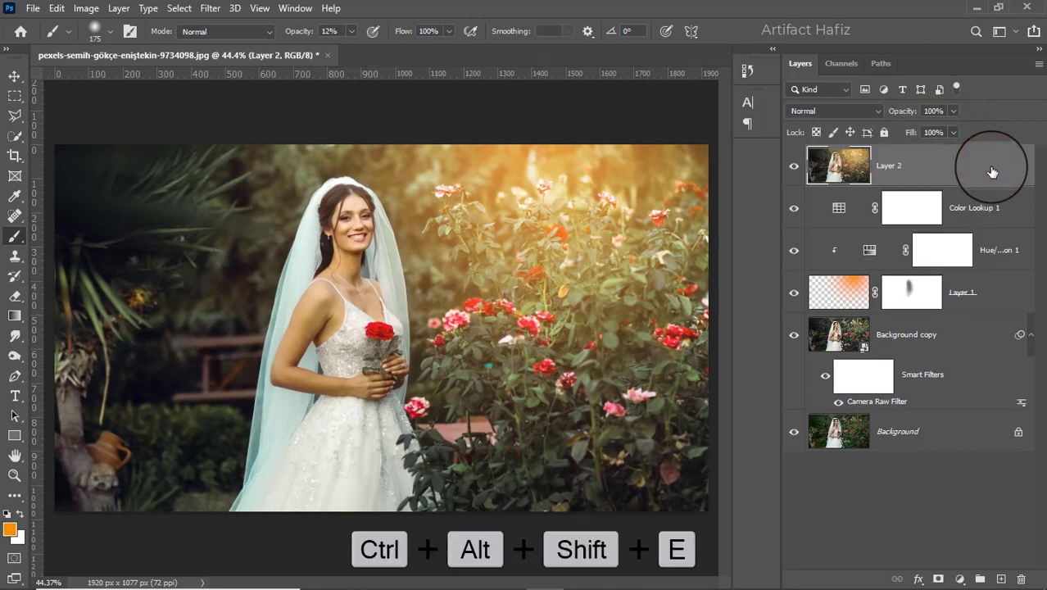
click(210, 9)
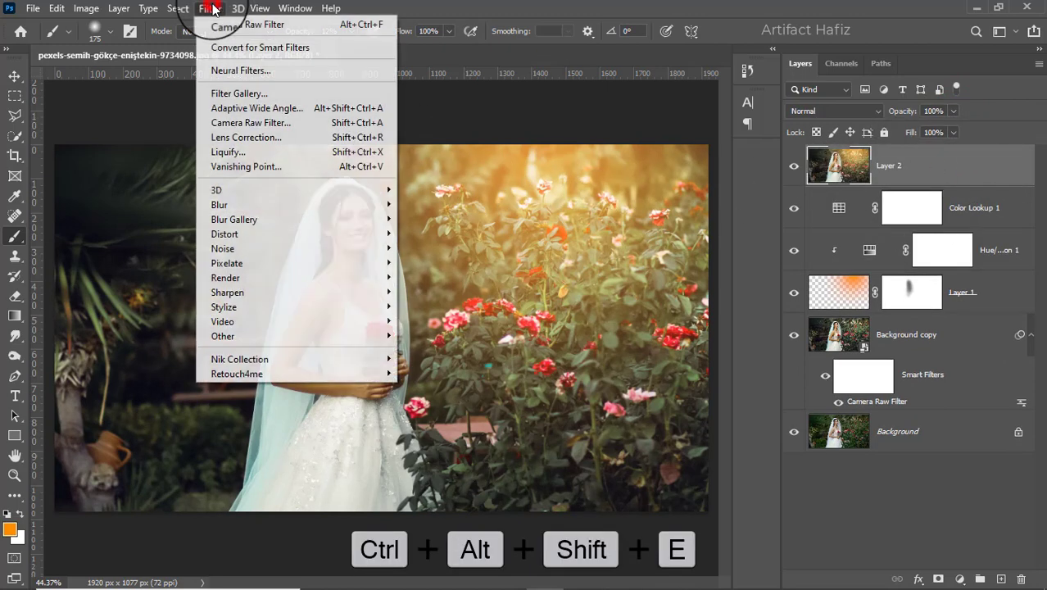
click(227, 41)
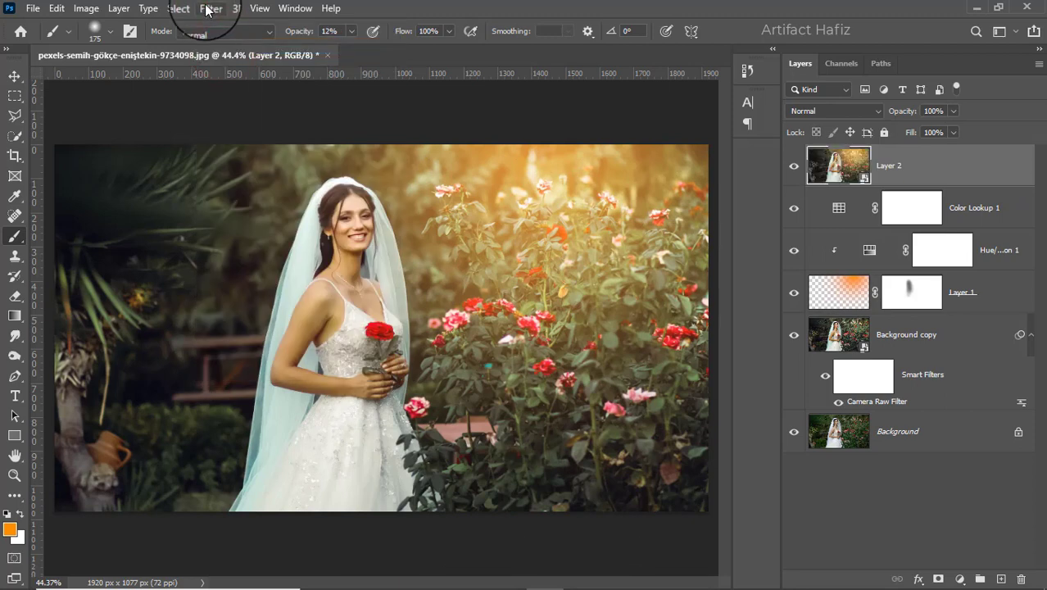
- Open Color Efex Pro 4 from the Nik Collection on Layer 2 and choose the Cross Processing filter
click(210, 9)
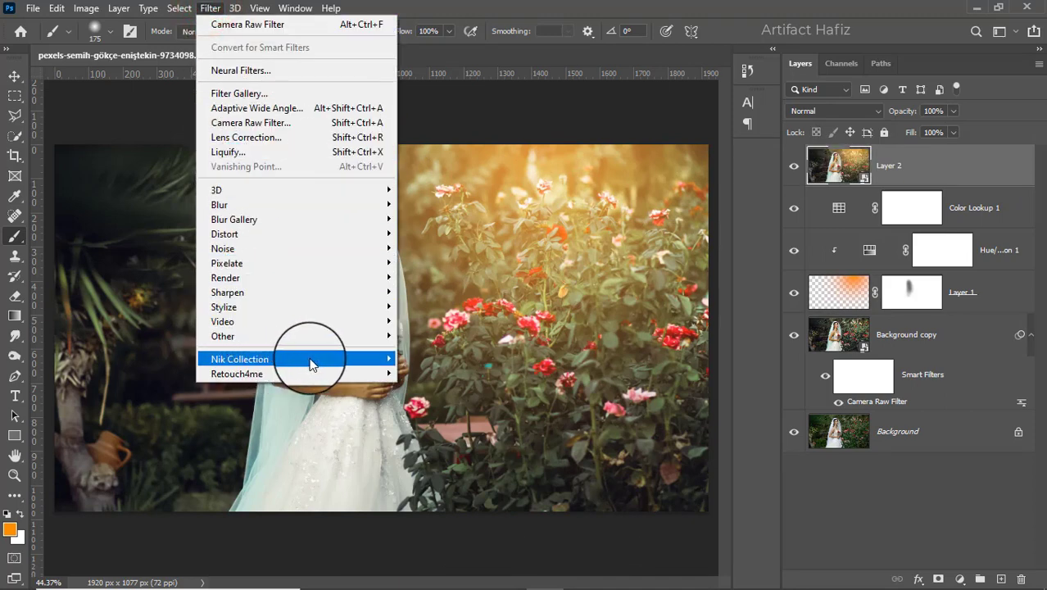
mouse_move(310, 361)
click(447, 372)
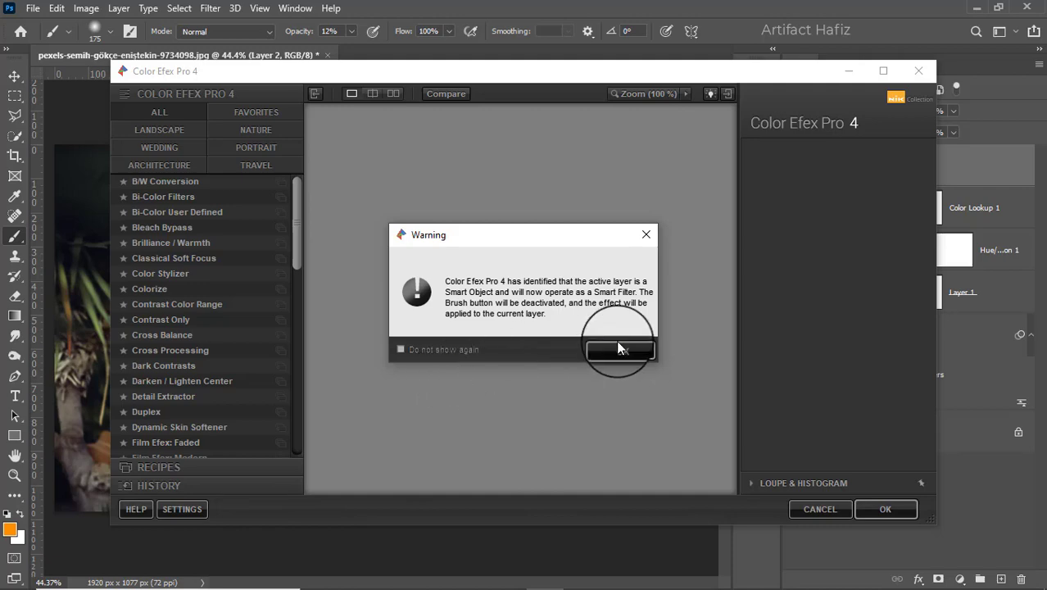
click(616, 340)
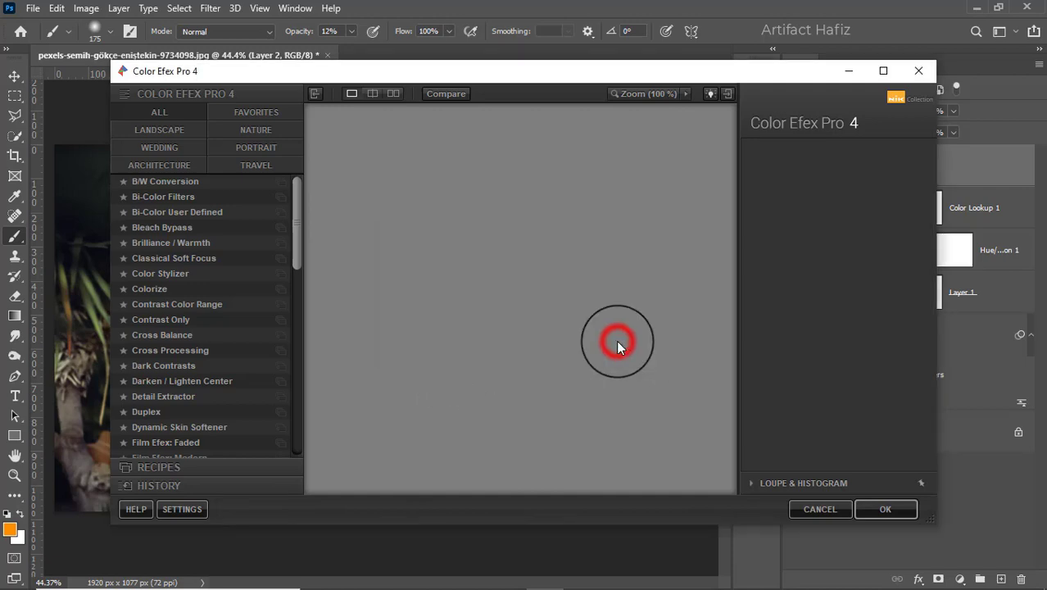
click(153, 351)
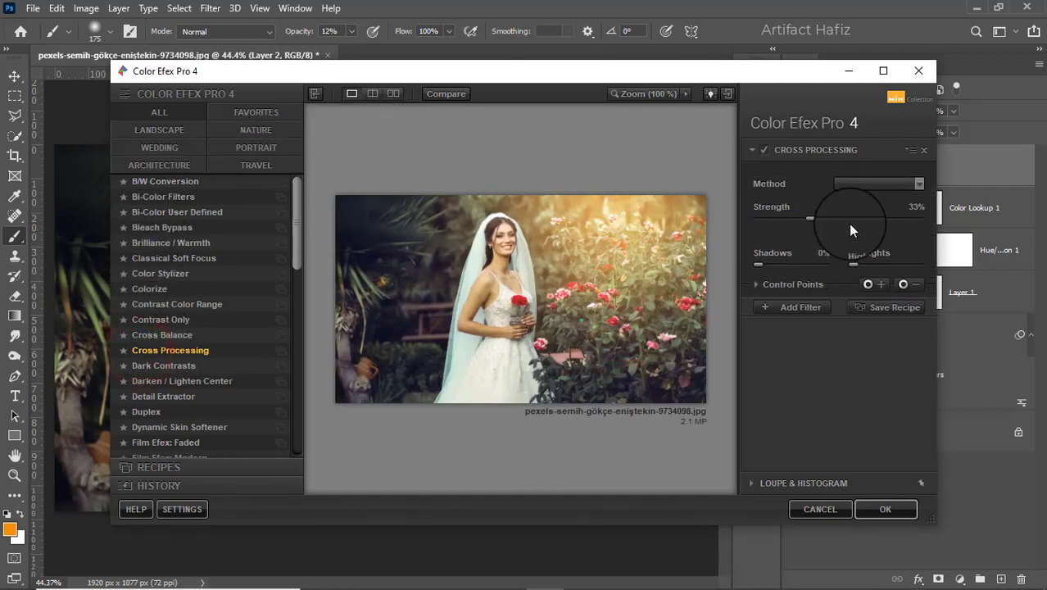
- Set the Cross Processing method to L02 and toggle the filter off and on to compare its effect
click(867, 182)
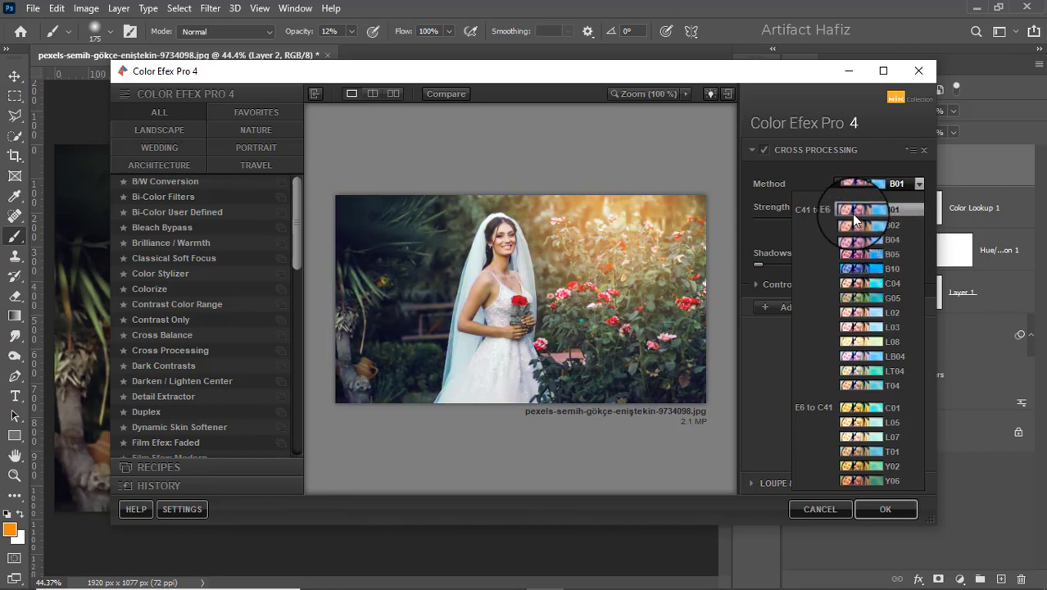
click(850, 312)
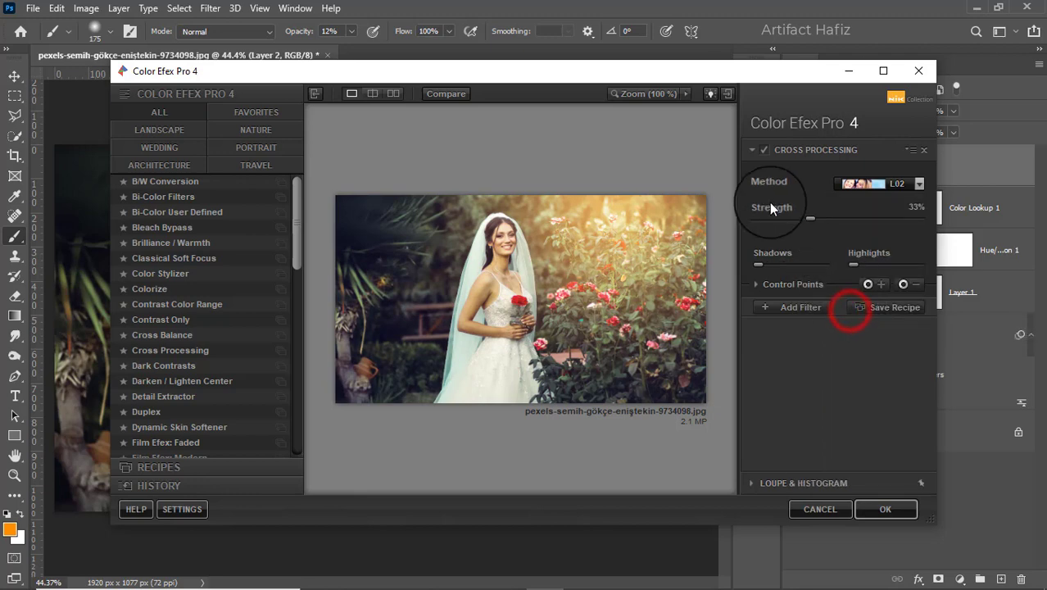
click(764, 150)
click(765, 153)
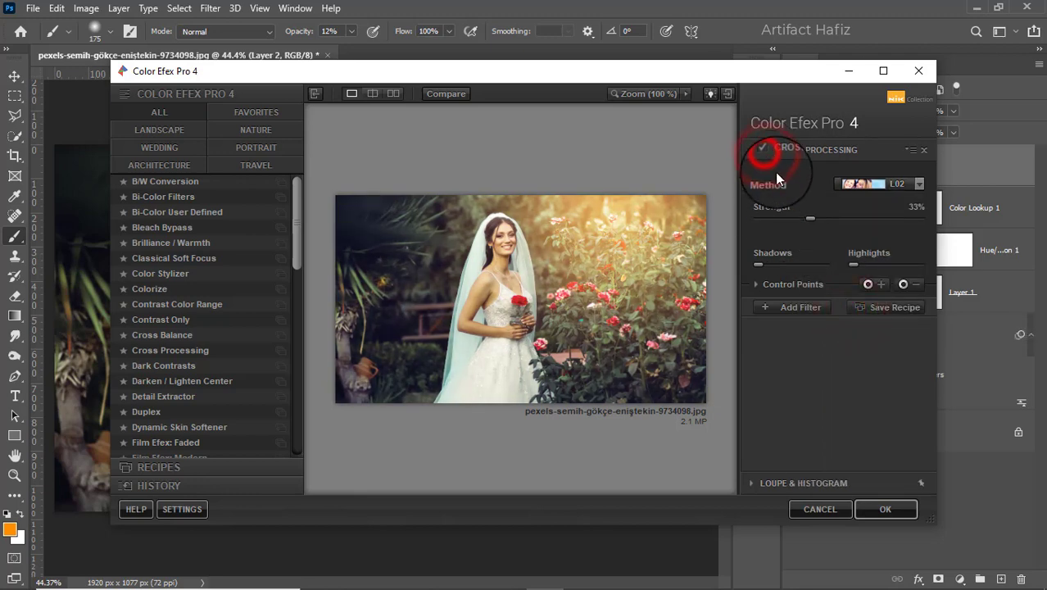
- Reduce the Cross Processing strength to 0%, compare the photo with and without it, and apply the filter to Layer 2
drag(801, 225, 702, 222)
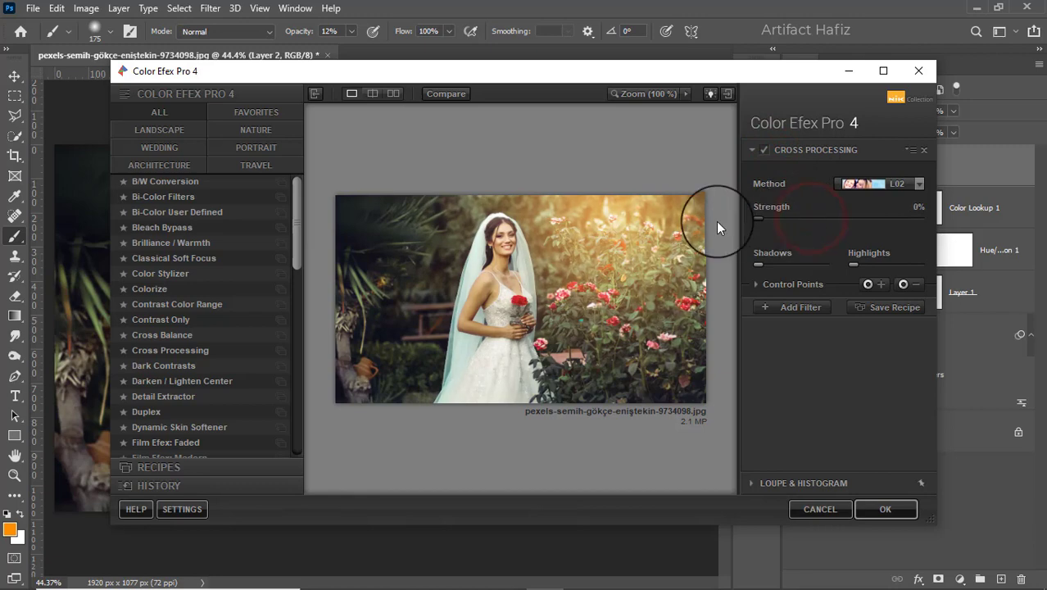
click(763, 151)
click(764, 151)
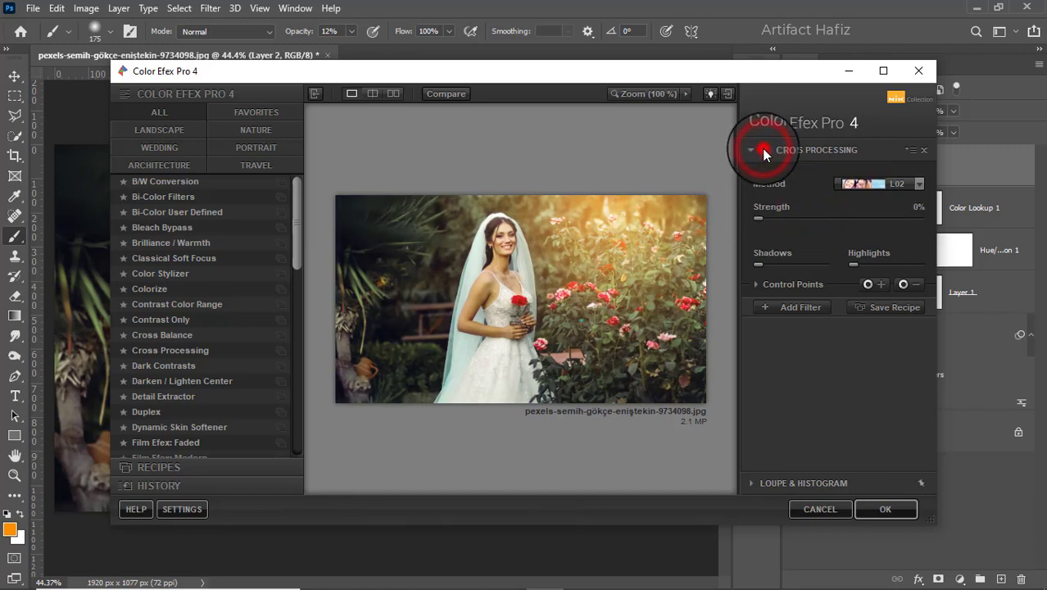
click(879, 511)
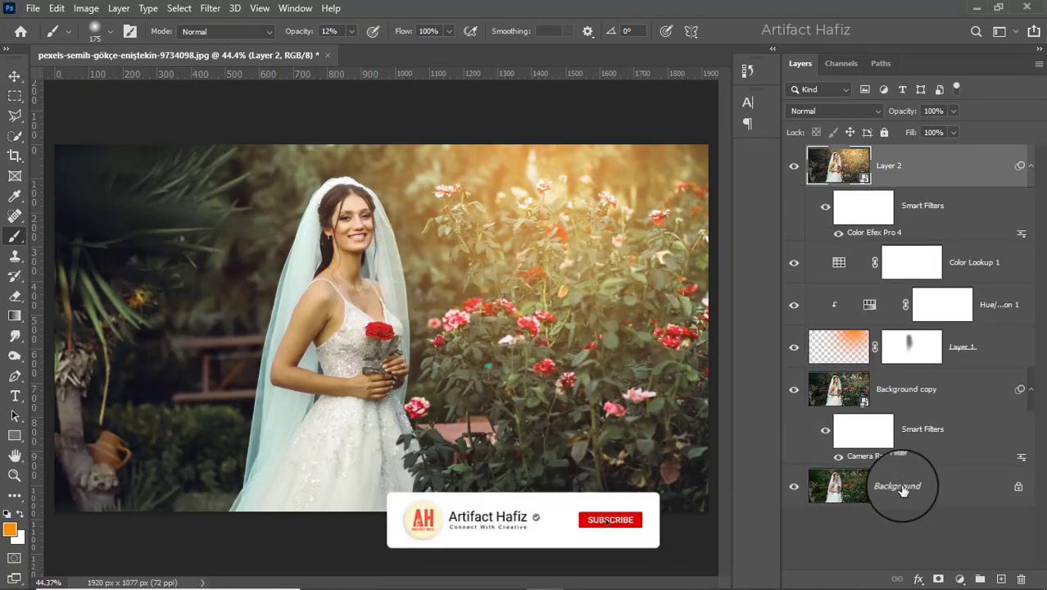
- Add a Curves adjustment above Layer 2, with points on the RGB curve's shadows and highlights and the black point moved slightly inward to deepen contrast
click(959, 577)
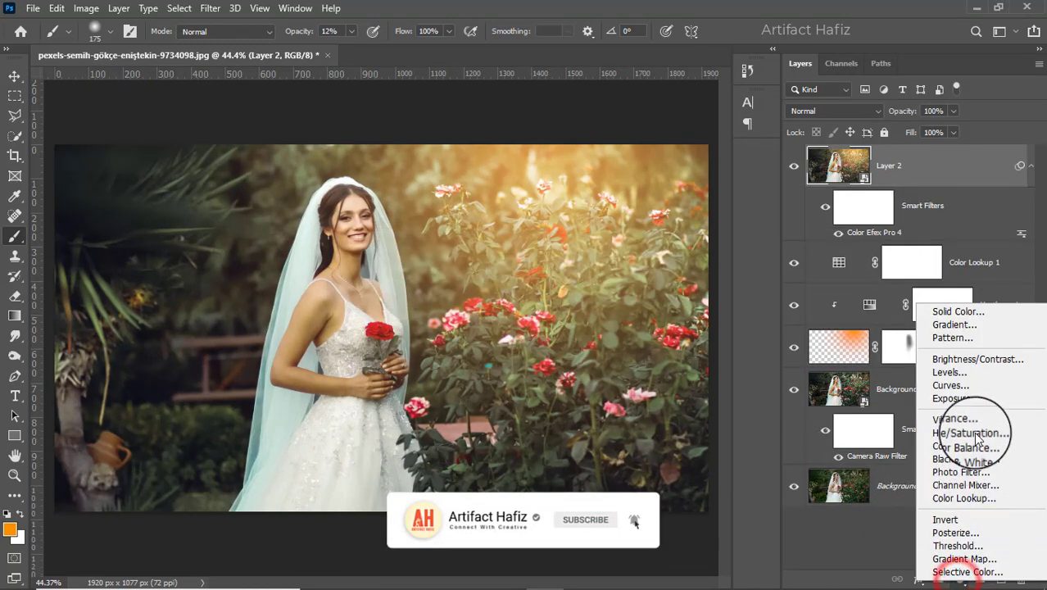
click(950, 386)
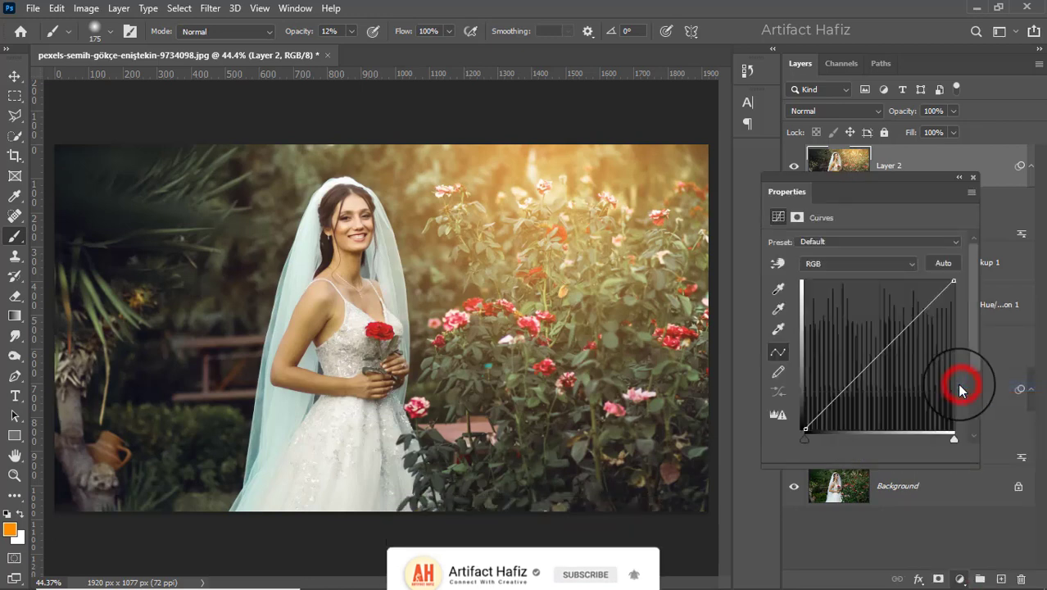
drag(837, 394, 845, 395)
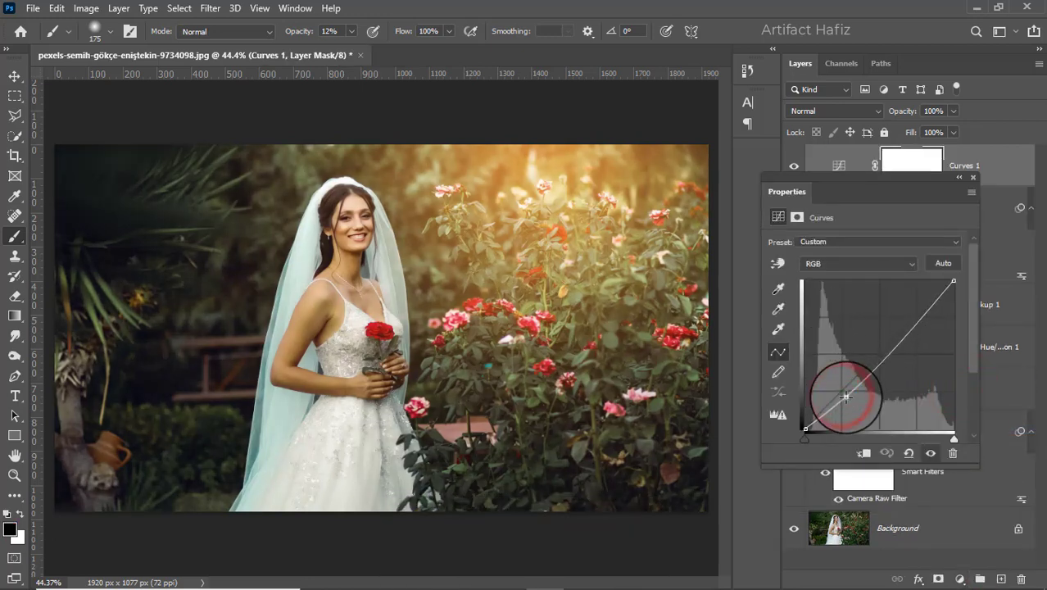
mouse_move(919, 318)
mouse_down()
mouse_move(918, 307)
mouse_move(919, 319)
mouse_up()
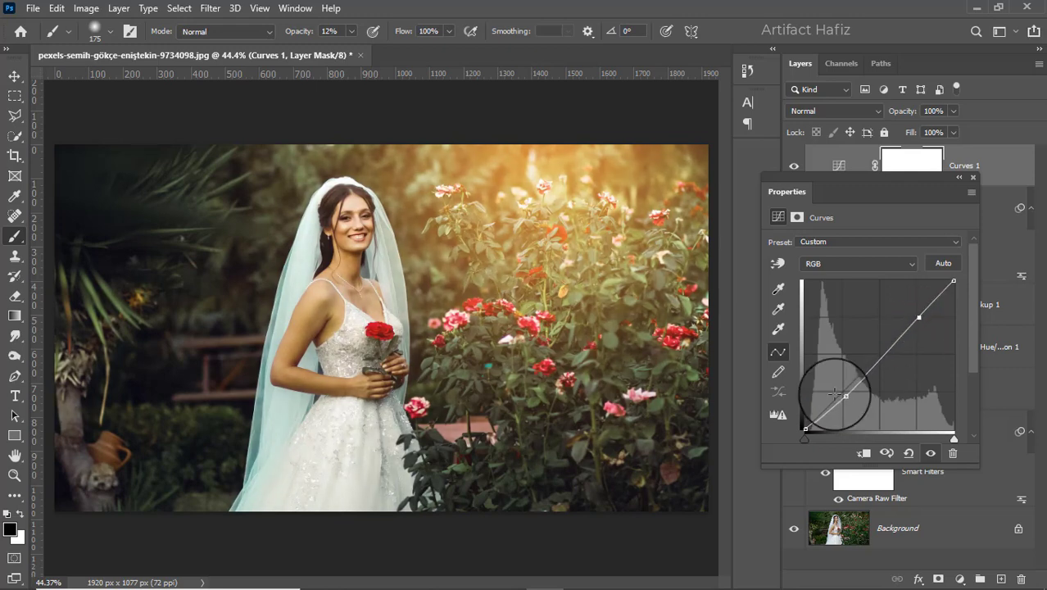
drag(805, 428, 807, 428)
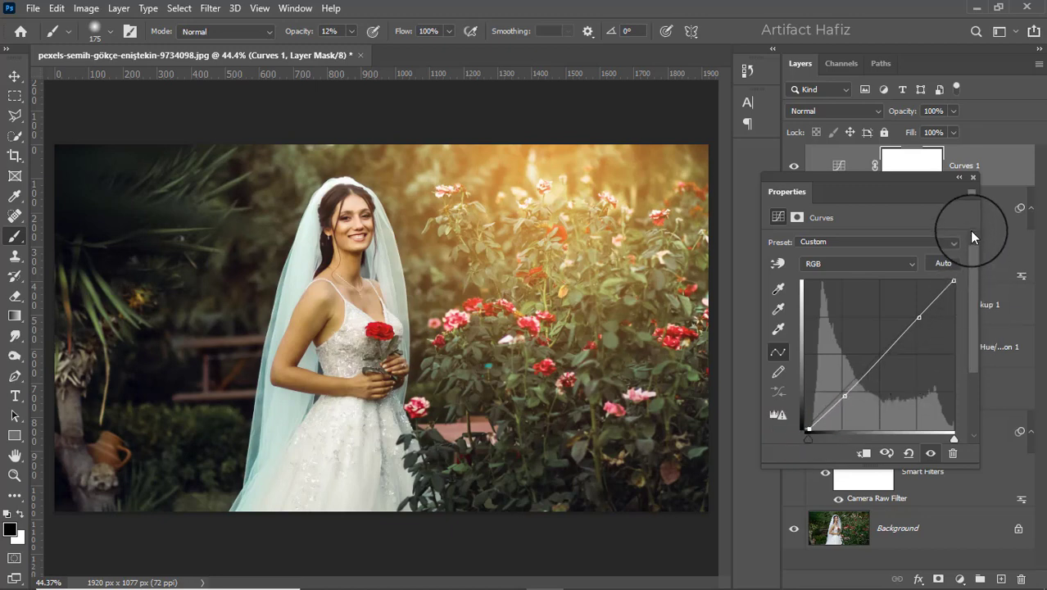
click(973, 176)
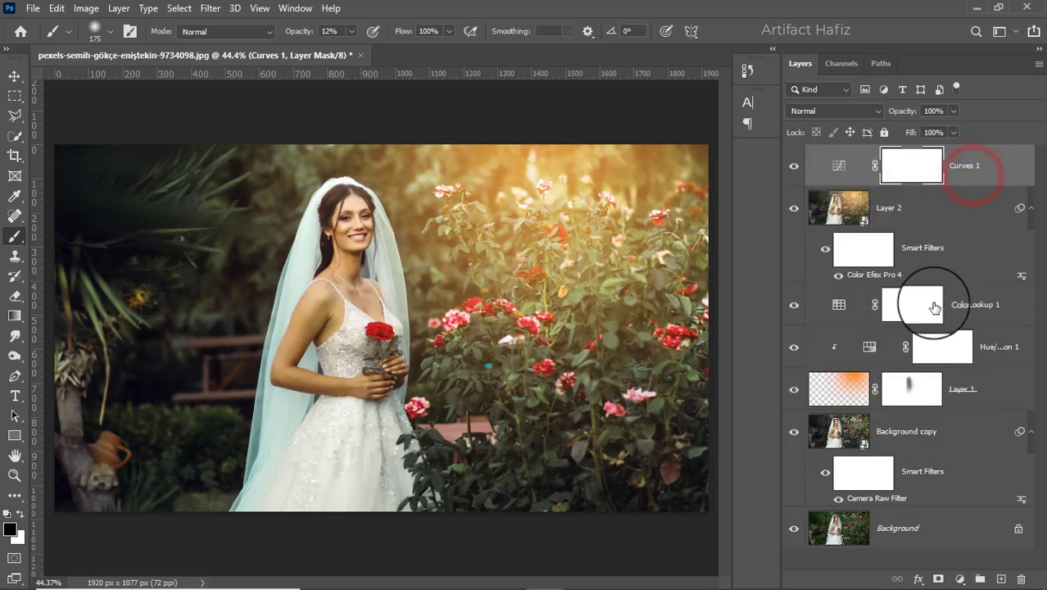
- Toggle the visibility of all layers above Background to compare the original photo with the finished grade
alt+click(793, 530)
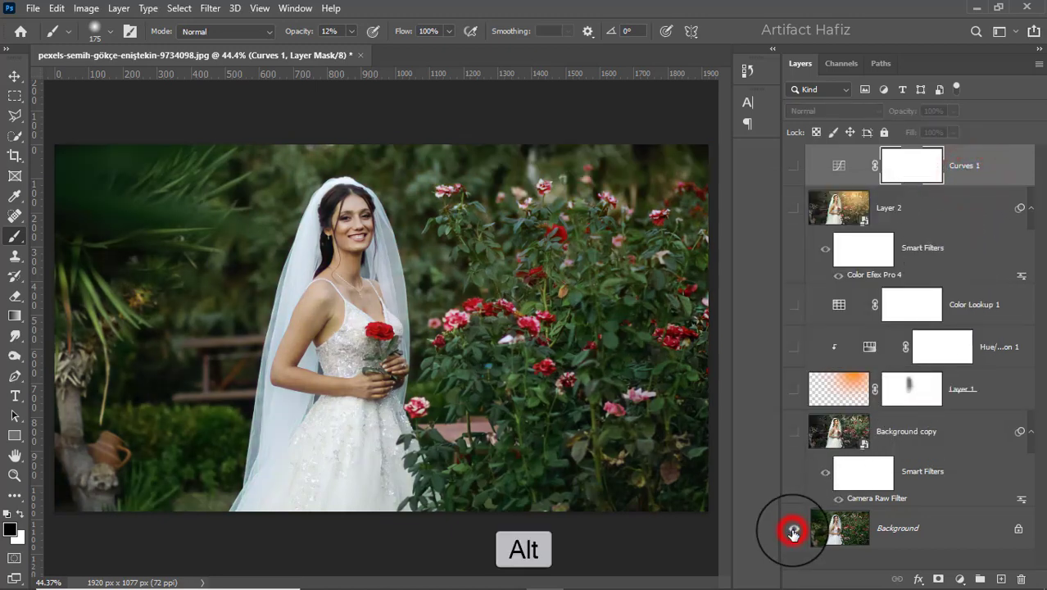
alt+click(793, 532)
alt+click(793, 532)
alt+click(793, 532)
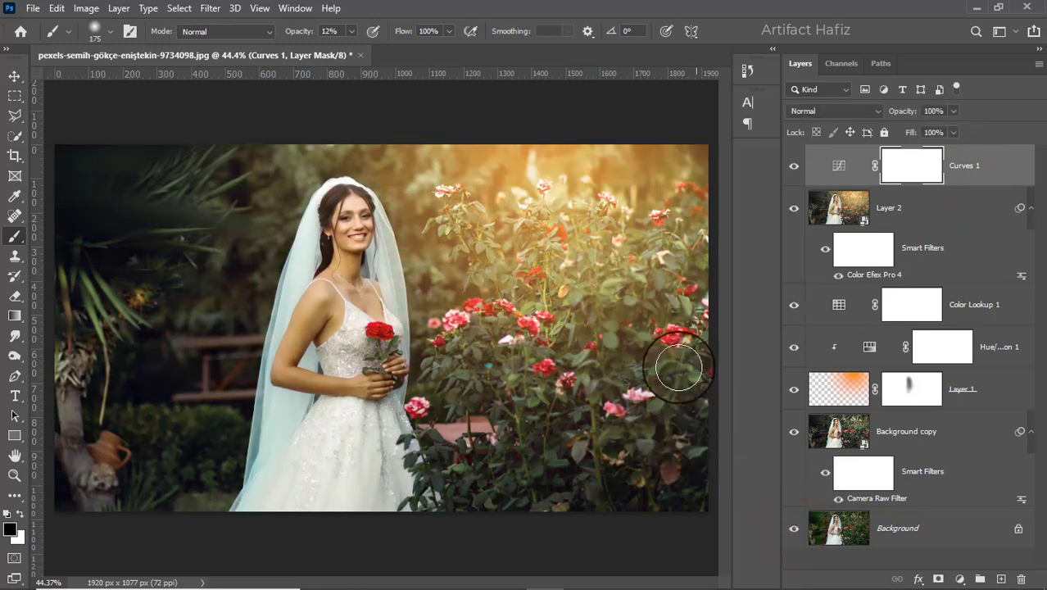